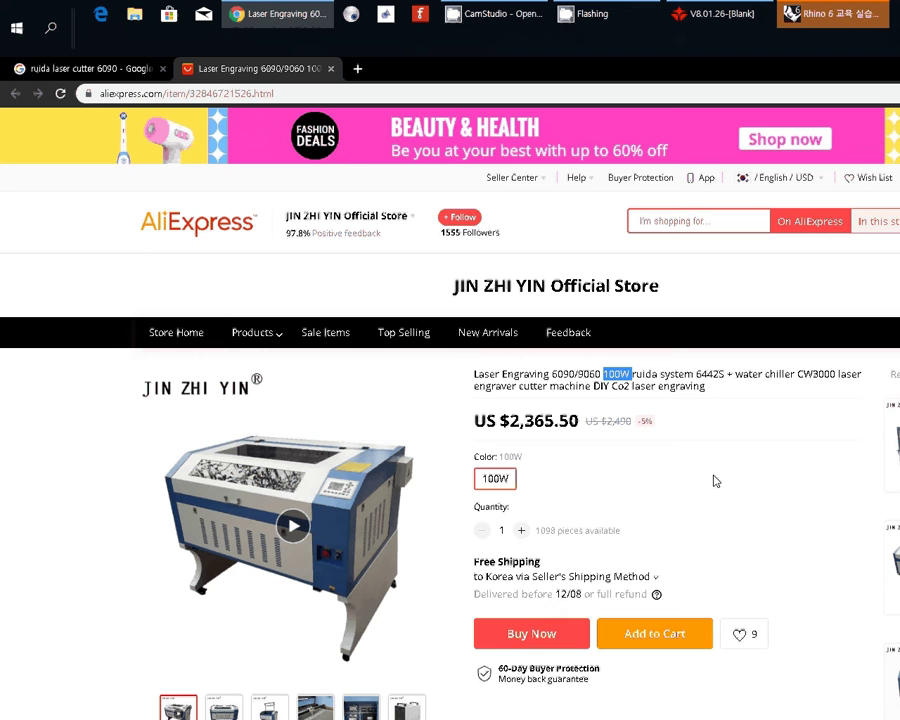
# Highlight the 9060 size in the laser cutter listing's title, switch to Rhino and dismiss the plug-in update notice.
pyautogui.doubleClick(585, 375)
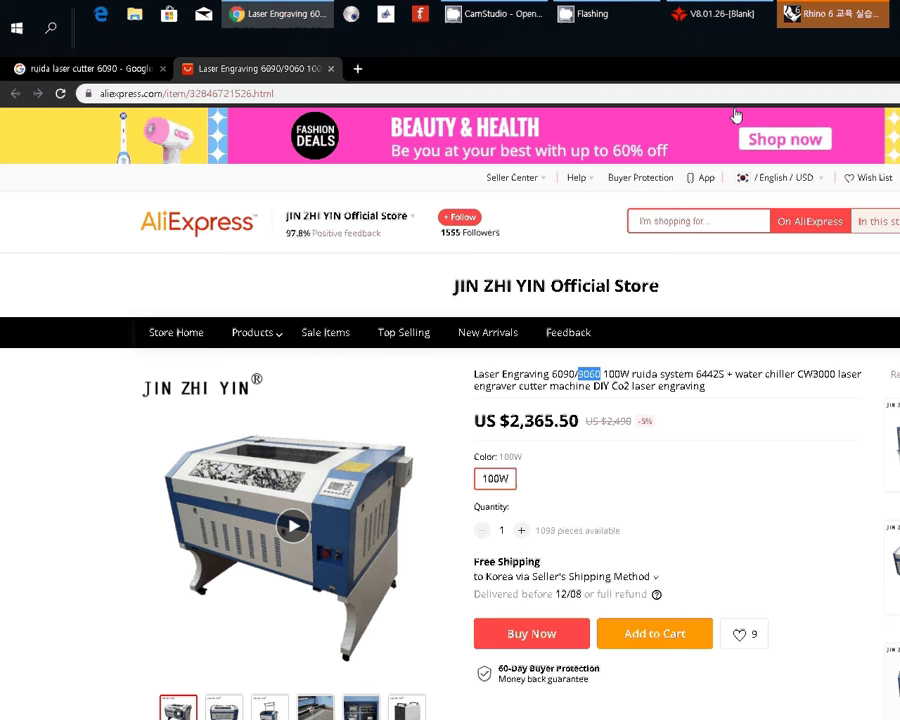
pyautogui.click(816, 29)
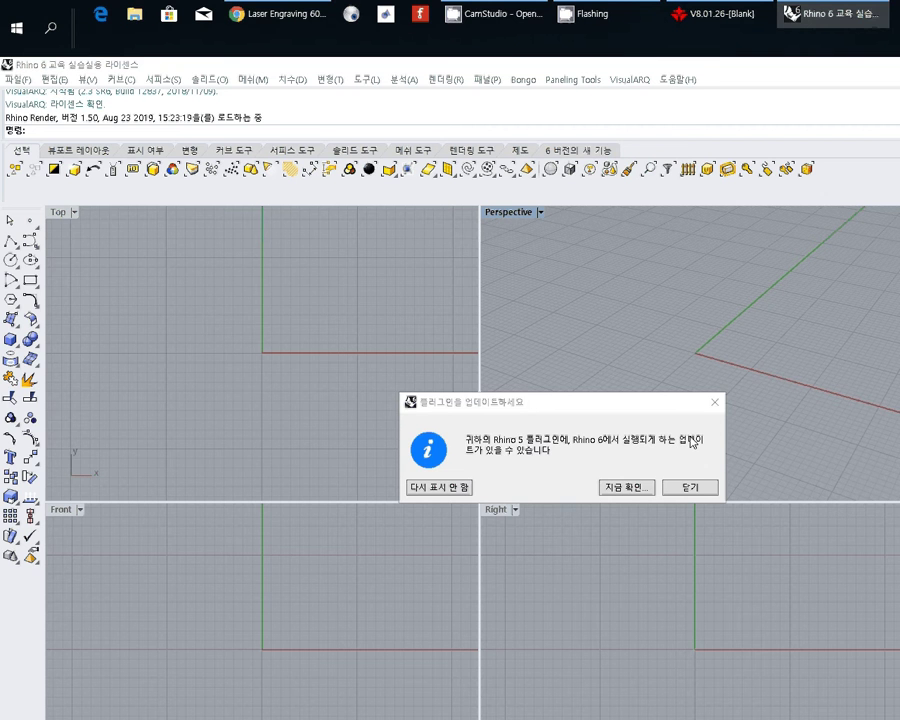
pyautogui.click(690, 487)
pyautogui.moveTo(398, 361); pyautogui.dragTo(261, 418, button='right')
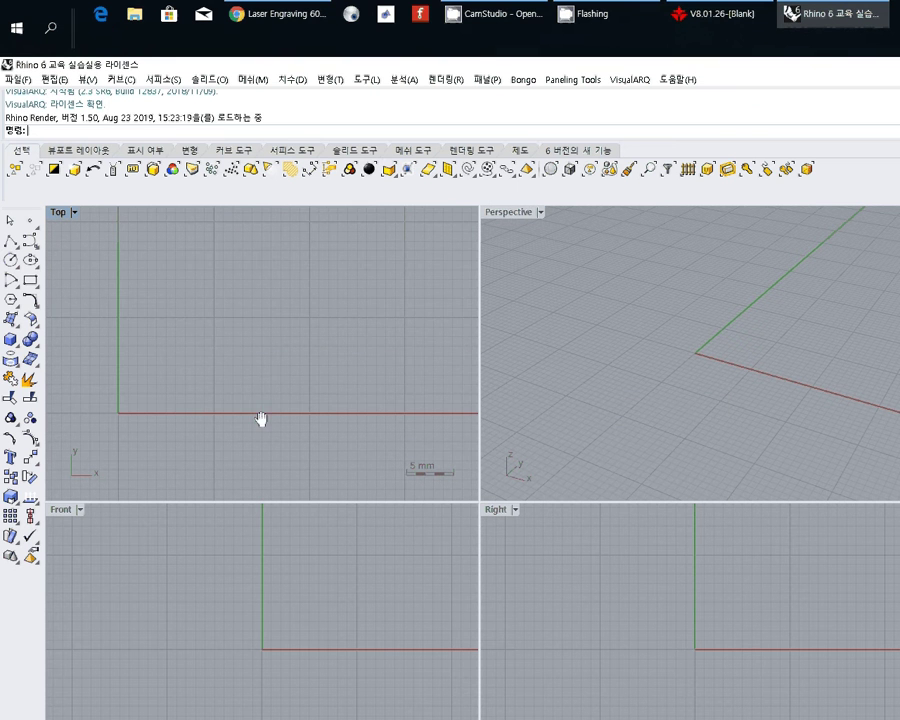
# Check the document's model unit and tolerance settings in the Rhino options.
pyautogui.click(367, 79)
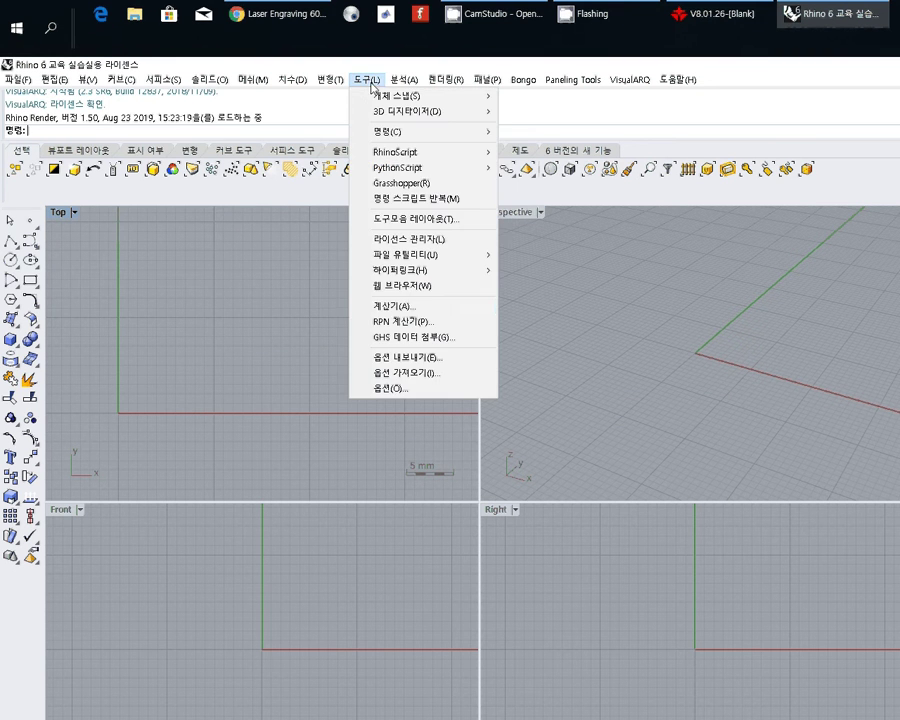
pyautogui.click(411, 391)
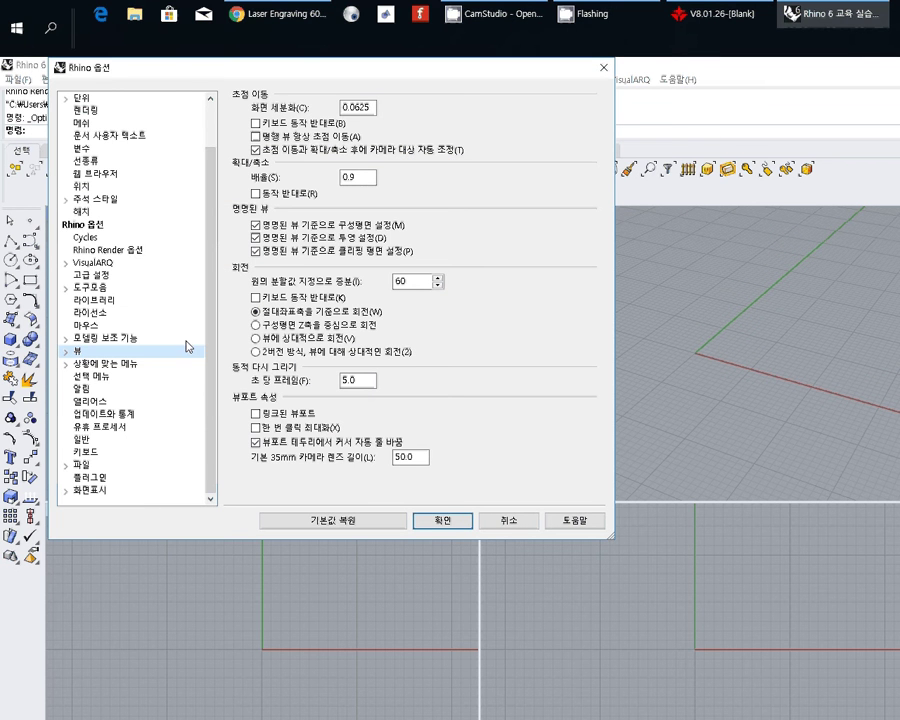
pyautogui.click(131, 100)
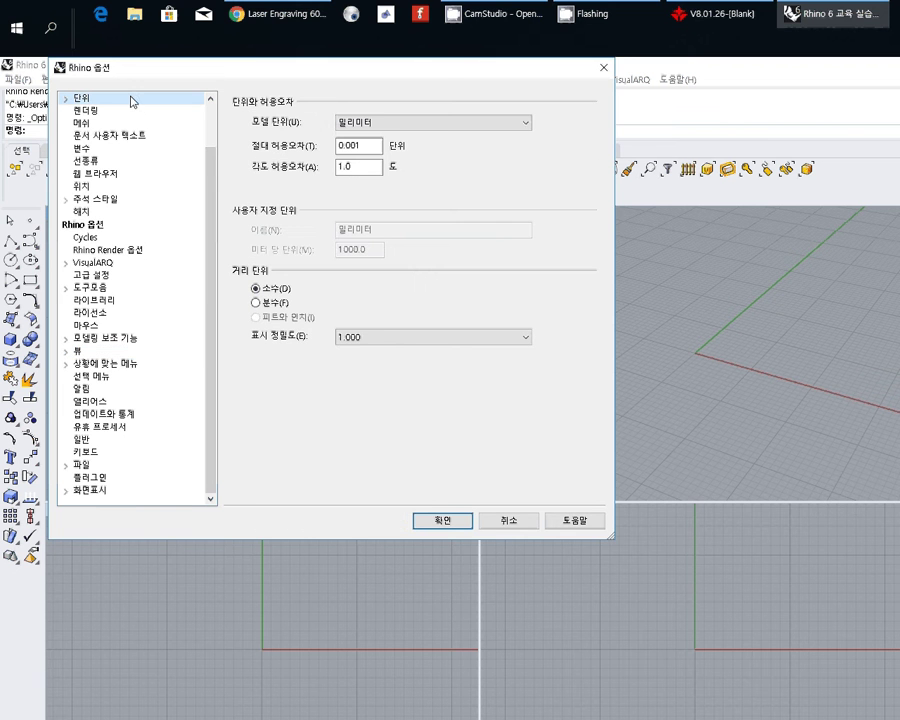
pyautogui.click(442, 520)
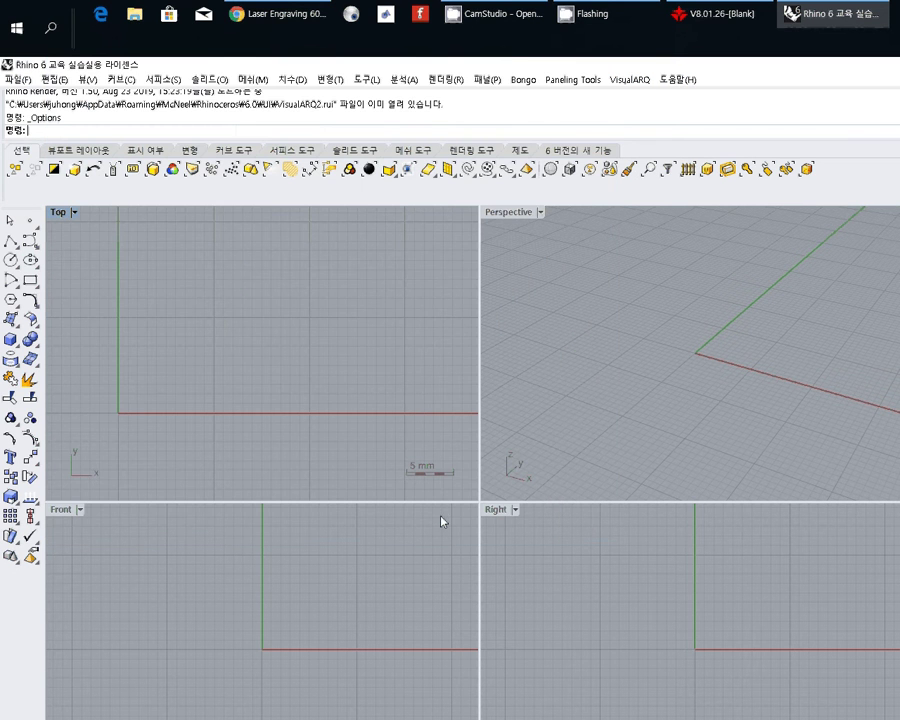
# Draw a 900 × 600 mm rectangle in the Top view with its first corner at the origin (0).
pyautogui.click(30, 281)
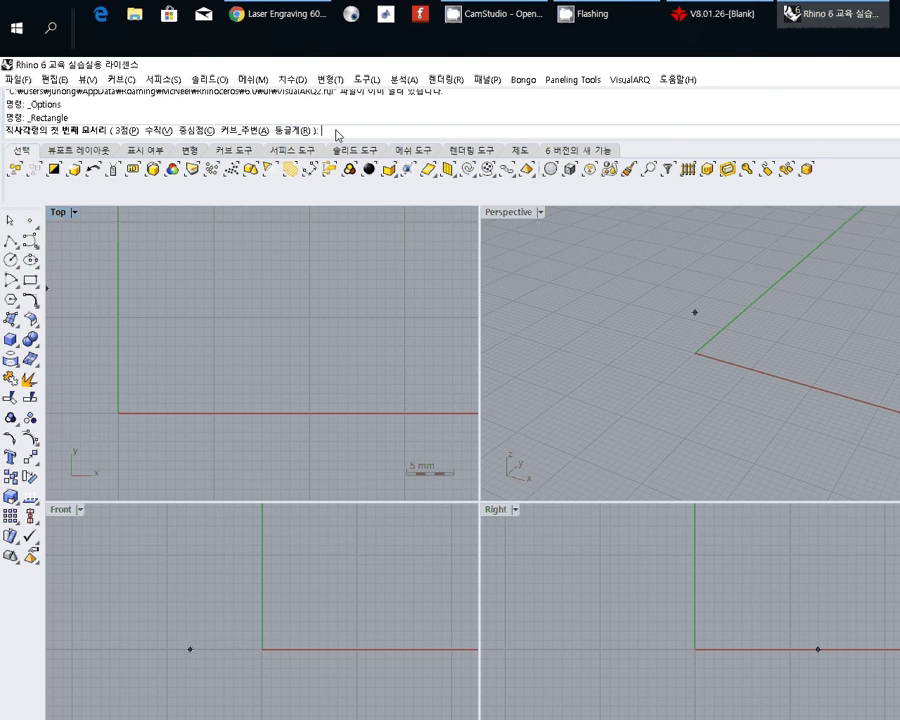
pyautogui.write('0')
pyautogui.press('Return')
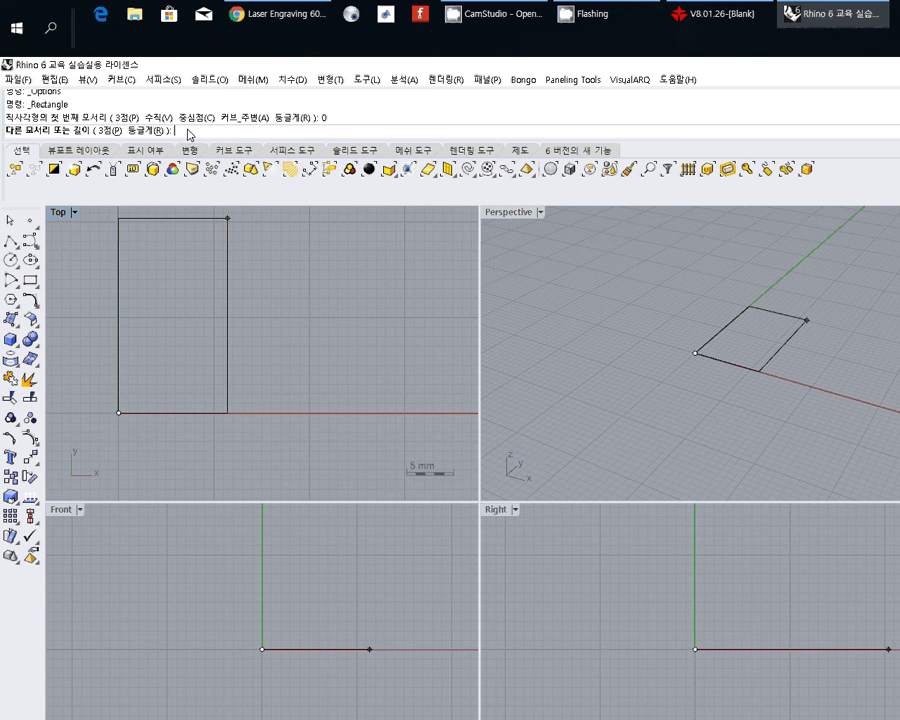
pyautogui.write('900')
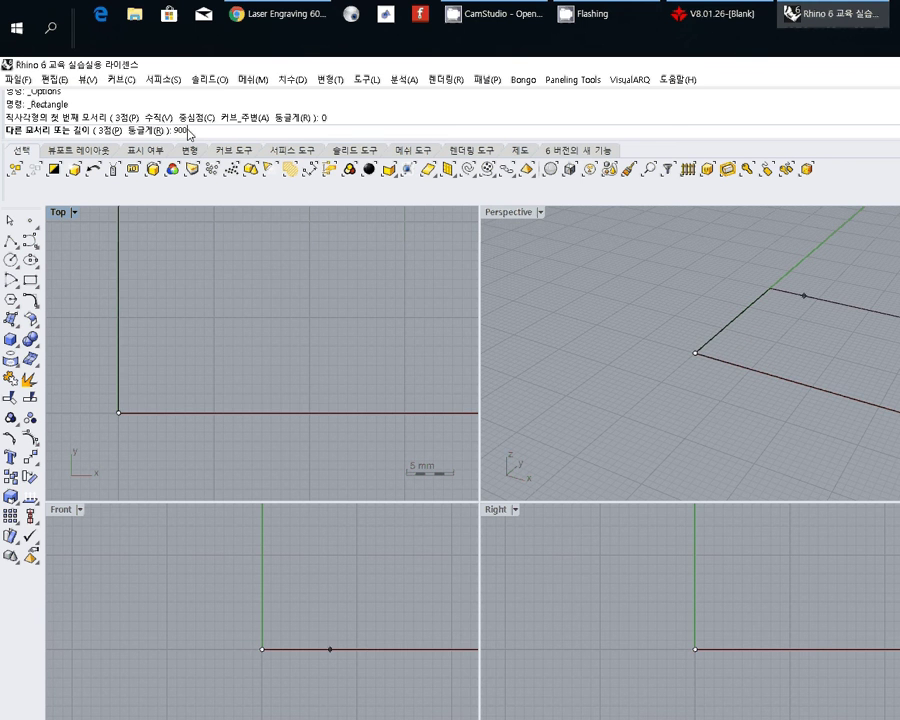
pyautogui.press('Return')
pyautogui.scroll(-5, 198, 309)
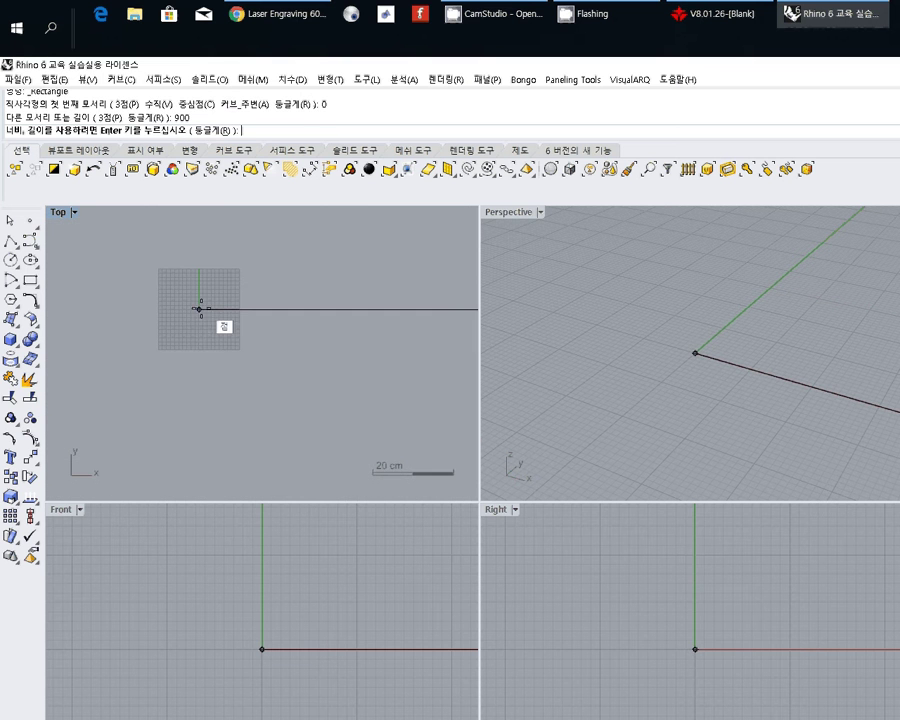
pyautogui.scroll(-3, 296, 380)
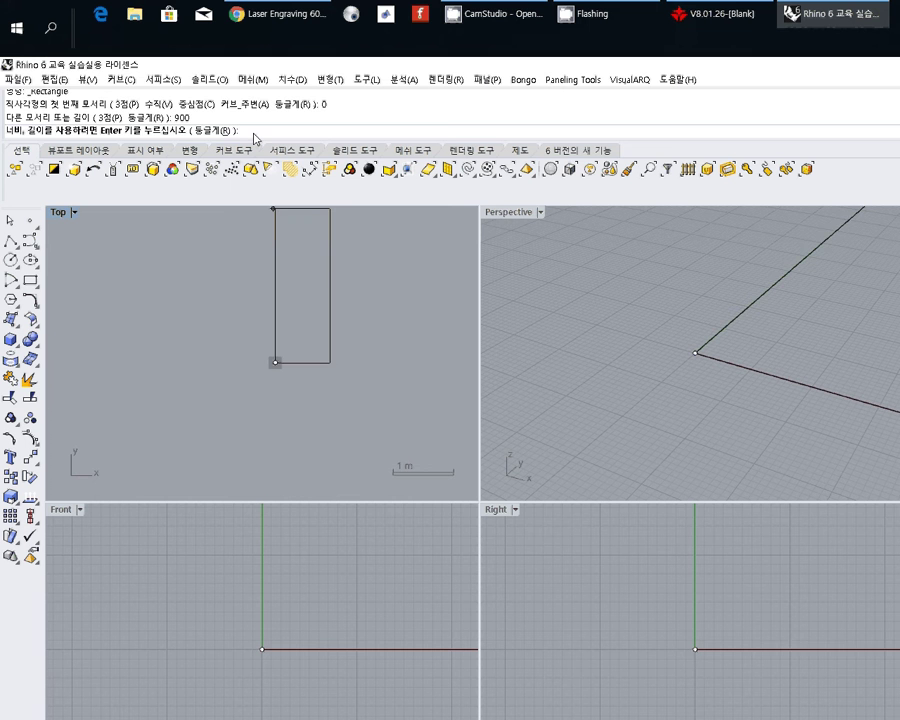
pyautogui.write('600')
pyautogui.press('Return')
pyautogui.moveTo(301, 343); pyautogui.dragTo(255, 364, button='right')
pyautogui.scroll(5, 277, 349)
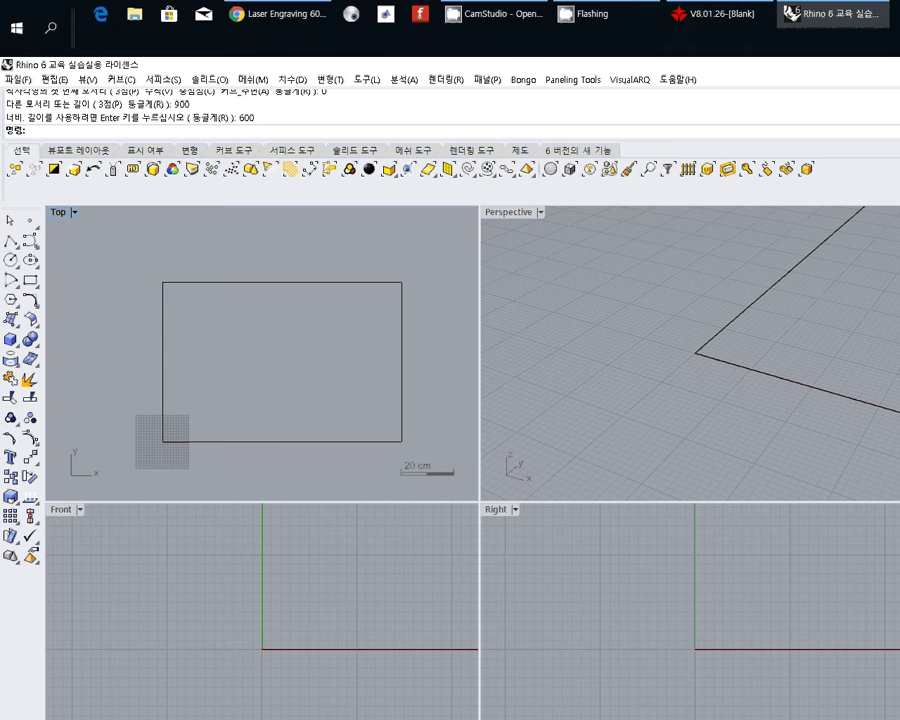
# Put the 900 × 600 mm rectangle on a layer coloured green (녹색).
pyautogui.click(401, 365)
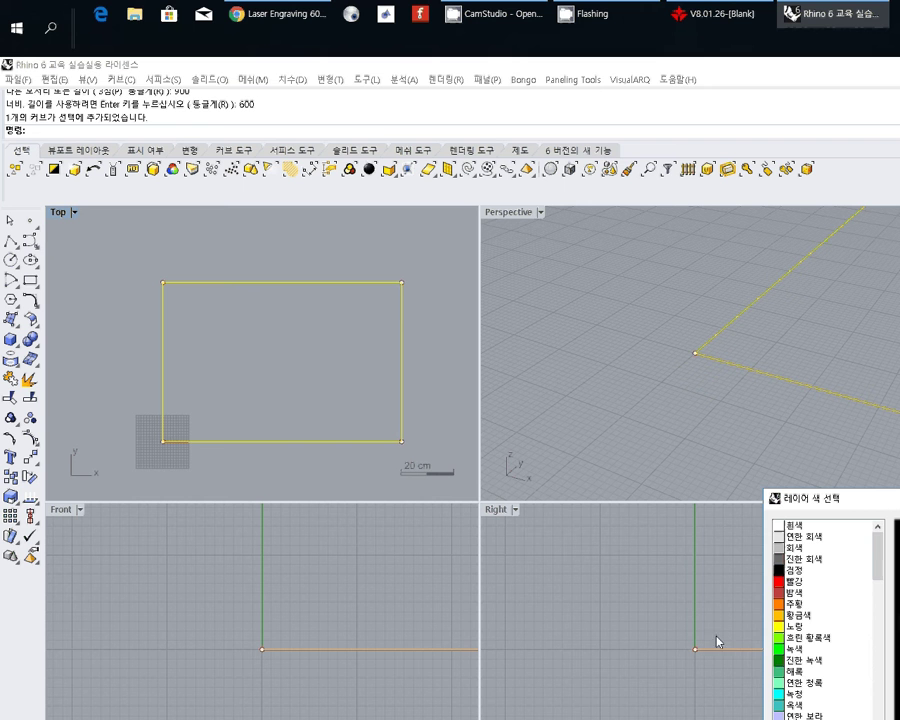
pyautogui.click(806, 651)
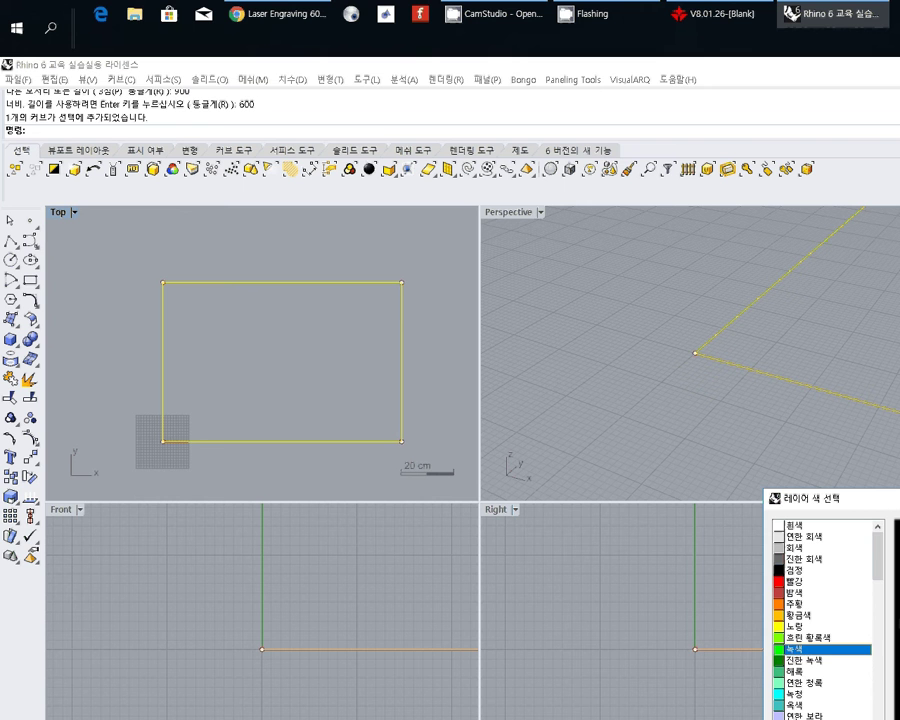
pyautogui.press('Return')
pyautogui.click(701, 477)
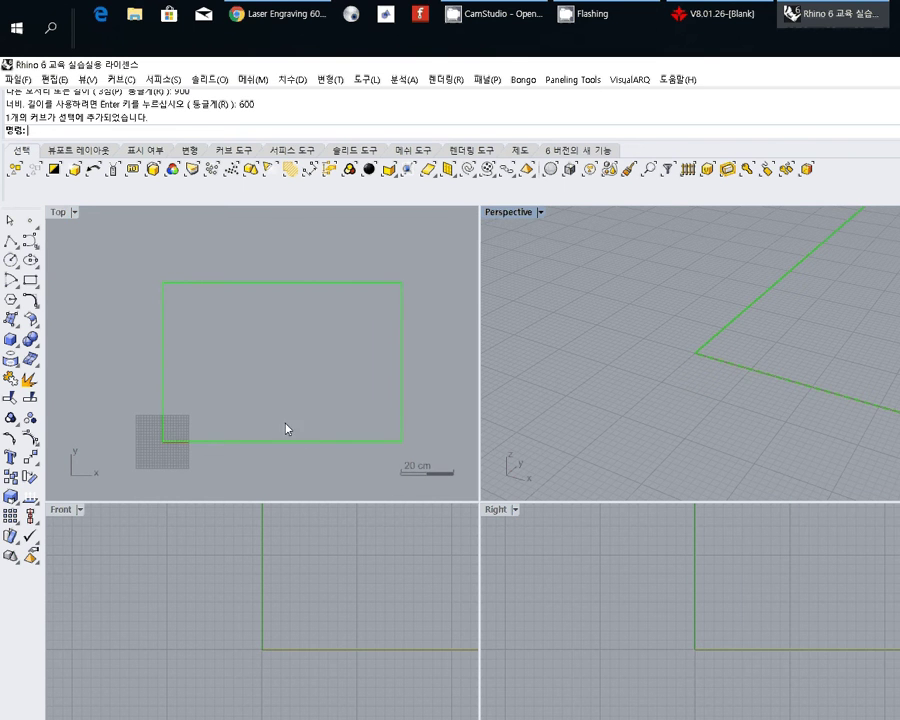
# Draw a small horizontal rectangle inside the large one, near its lower-left corner, in the Top view.
pyautogui.moveTo(286, 424); pyautogui.dragTo(272, 407, button='right')
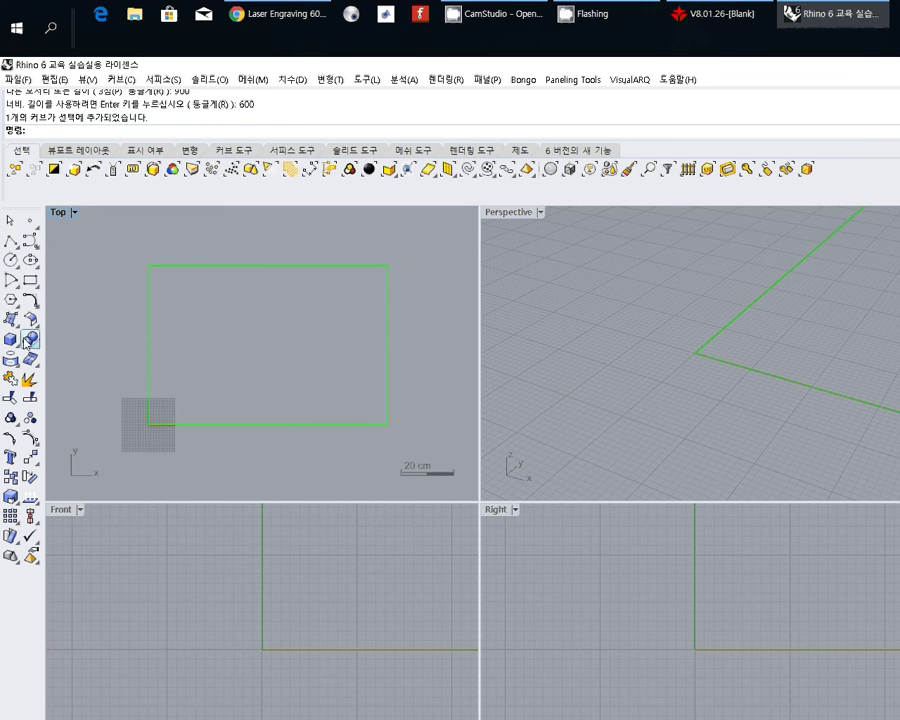
pyautogui.click(30, 281)
pyautogui.scroll(10, 163, 393)
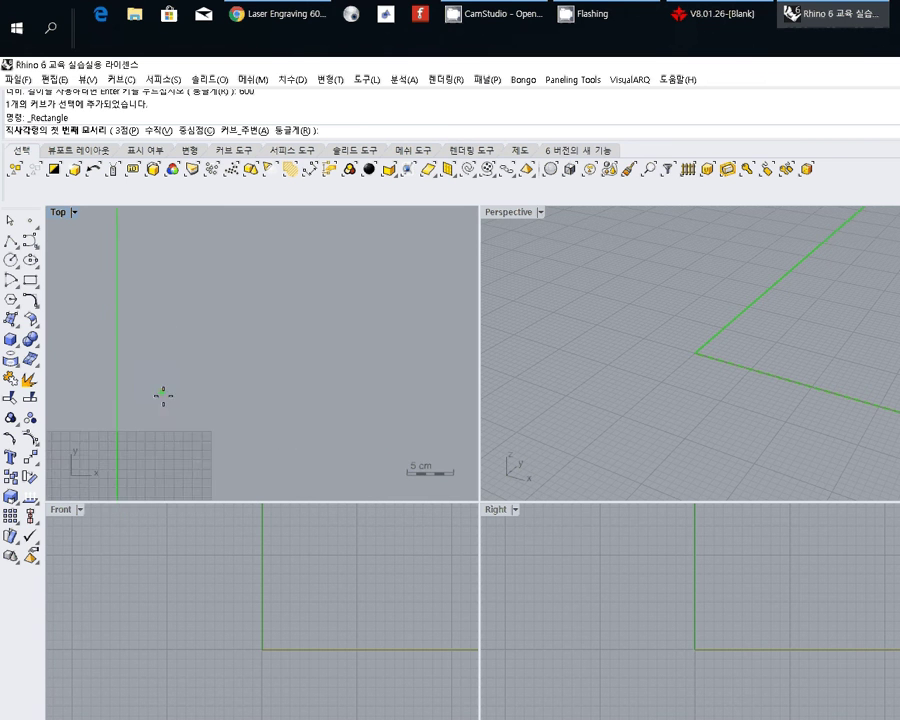
pyautogui.click(163, 450)
pyautogui.click(264, 390)
pyautogui.scroll(-10, 206, 428)
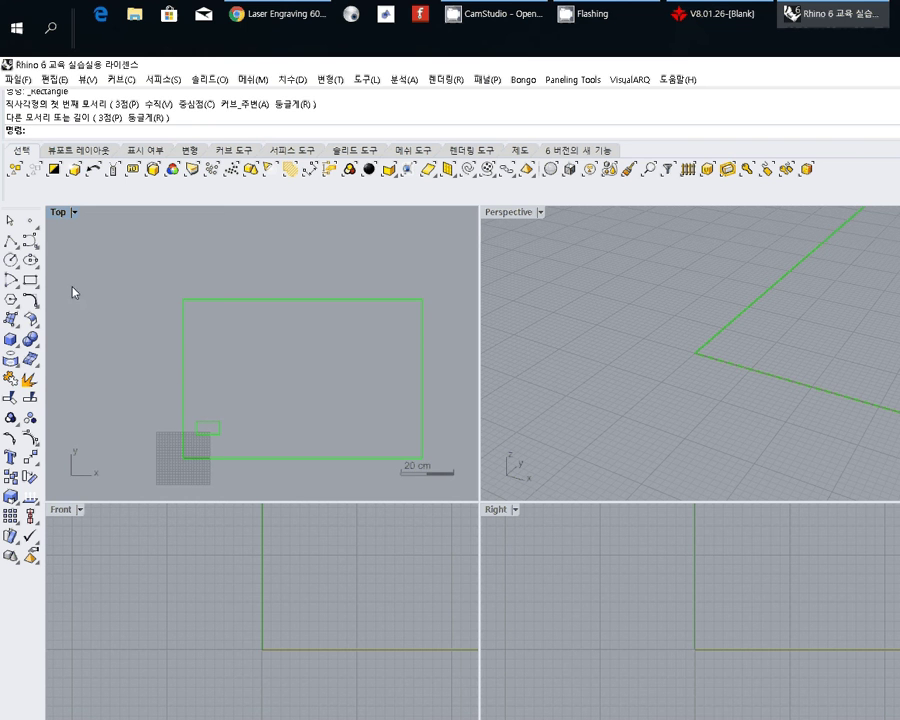
# Place a point on the large rectangle's upper-left corner and move the small rectangle just inside that corner.
pyautogui.click(29, 219)
pyautogui.click(183, 300)
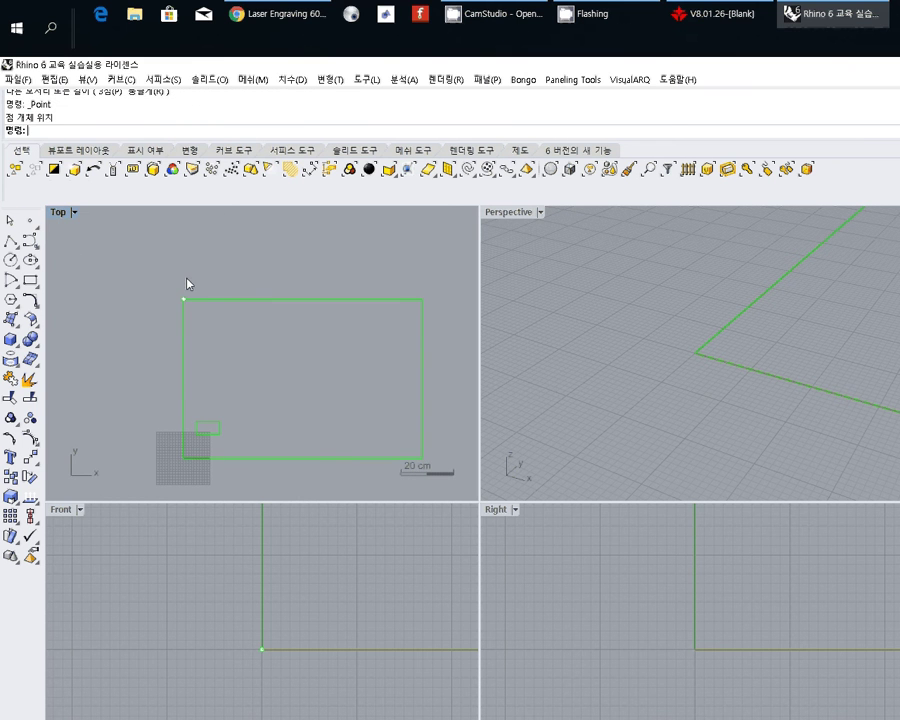
pyautogui.moveTo(219, 424); pyautogui.dragTo(213, 312)
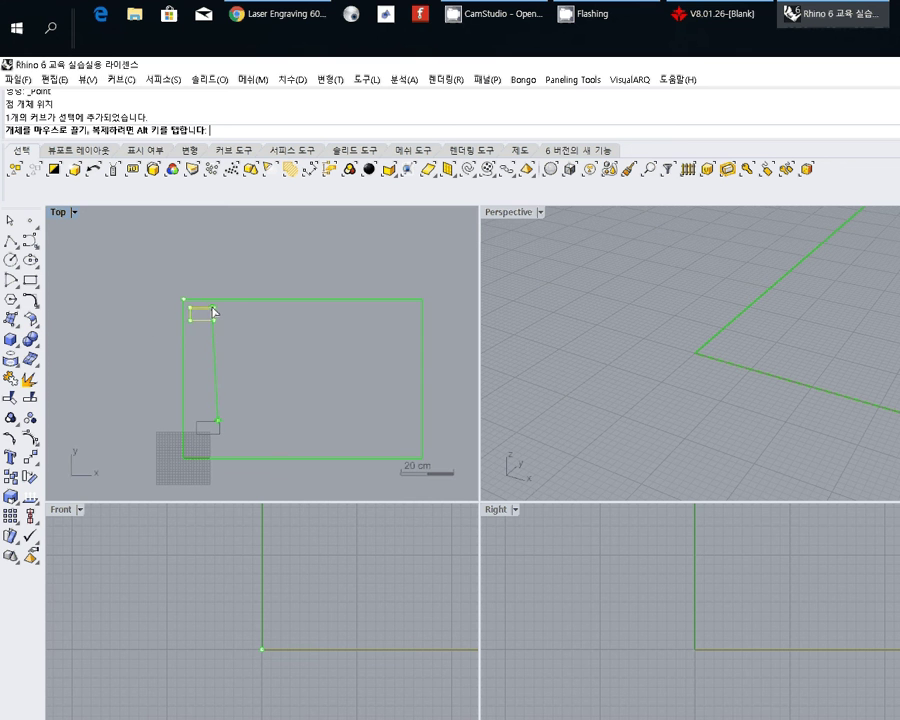
pyautogui.scroll(10, 185, 305)
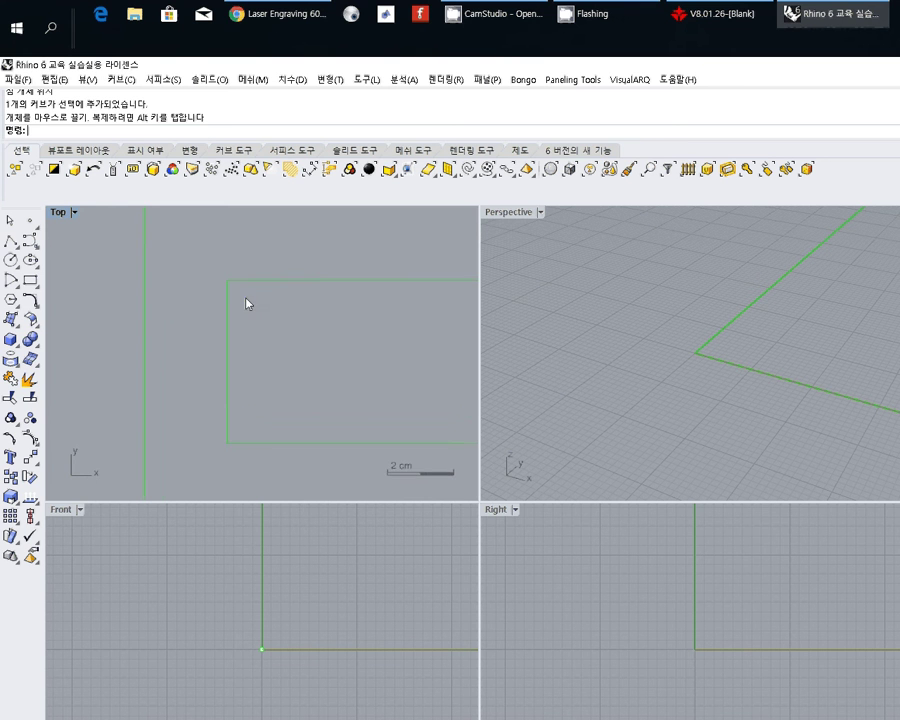
pyautogui.scroll(-10, 277, 342)
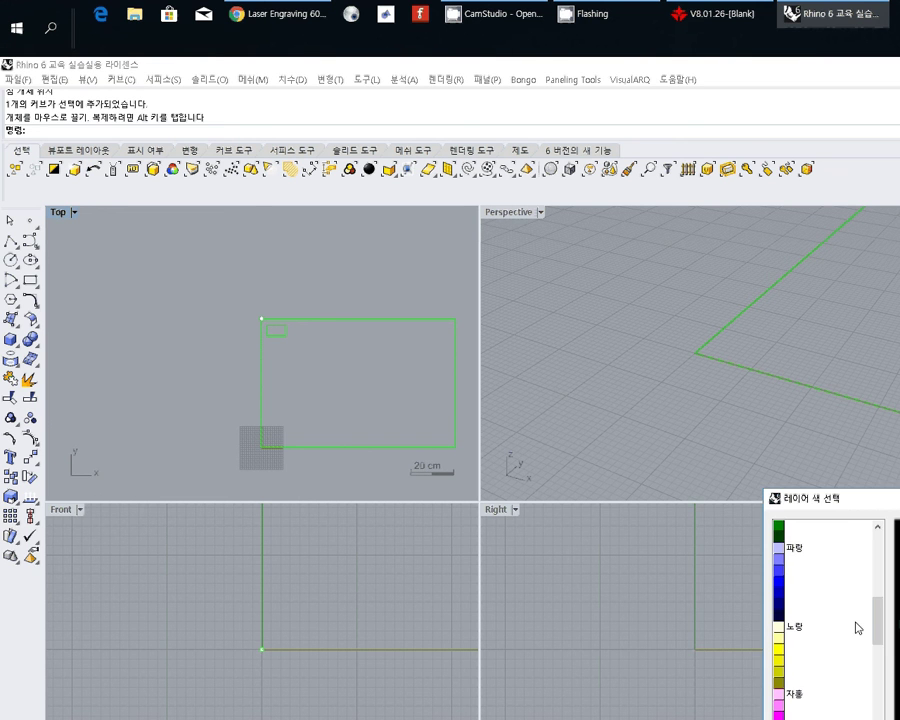
# Set another layer's colour to red (빨강) and assign the small rectangle to that layer.
pyautogui.moveTo(877, 622); pyautogui.dragTo(877, 540)
pyautogui.click(833, 577)
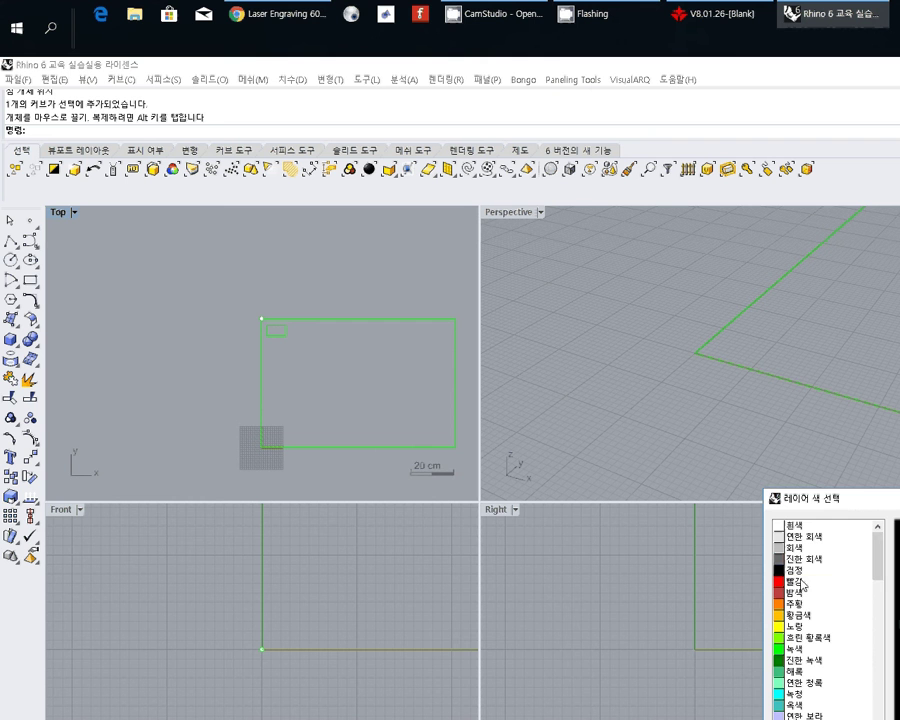
pyautogui.press('Return')
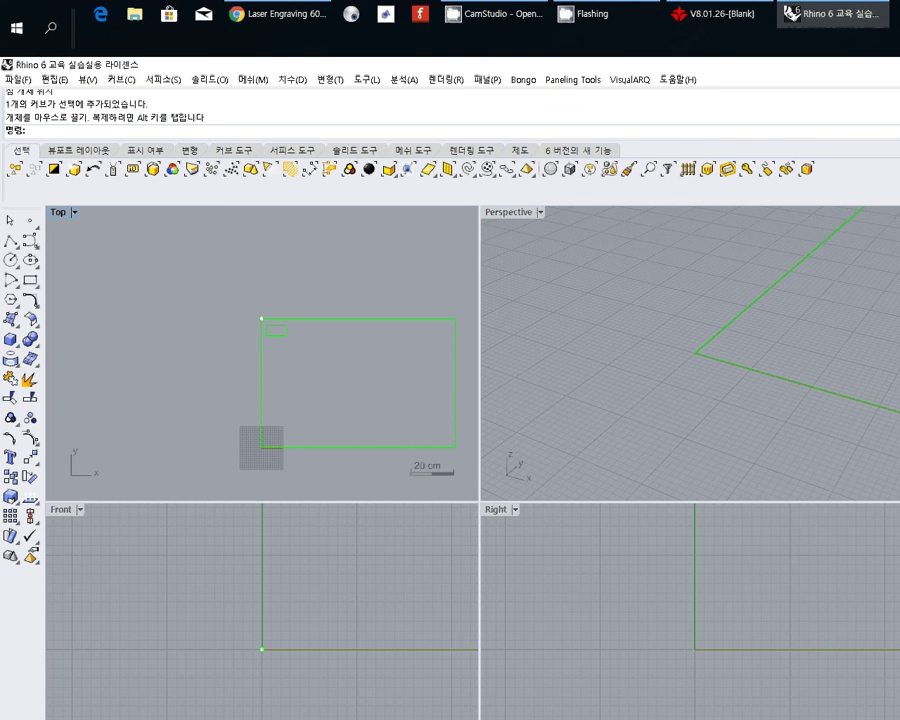
pyautogui.click(286, 336)
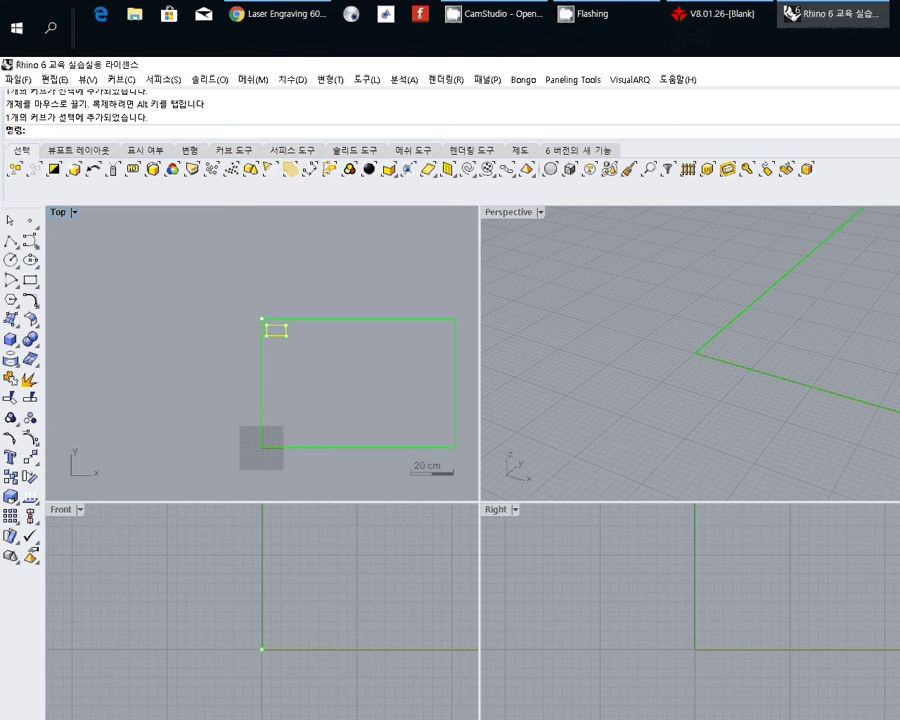
pyautogui.click(627, 246)
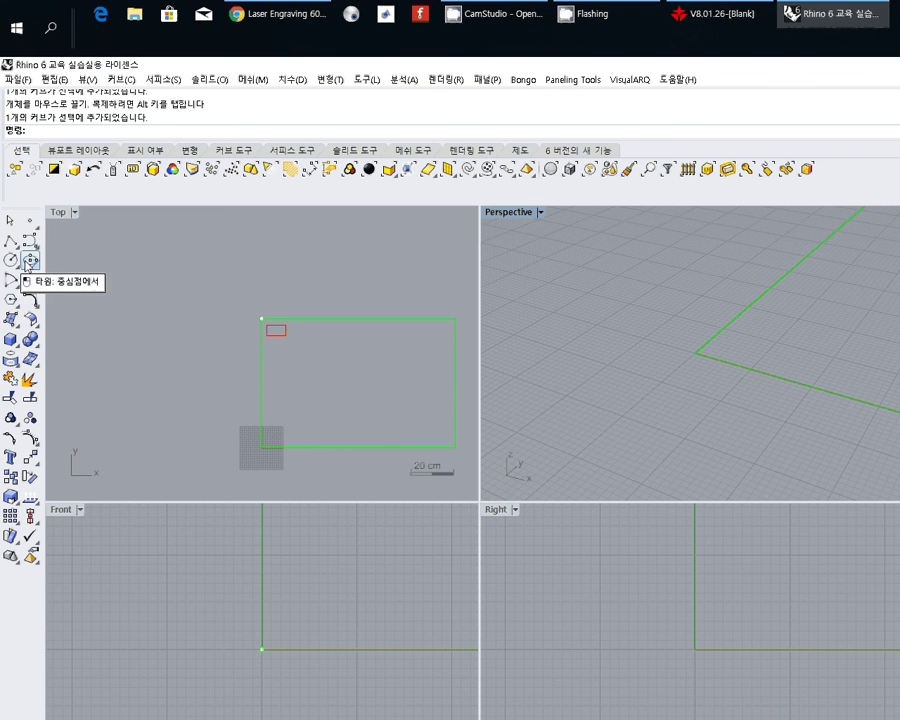
# Add the text "test" in Arial with a height of 1 mm inside the red rectangle.
pyautogui.scroll(4, 280, 336)
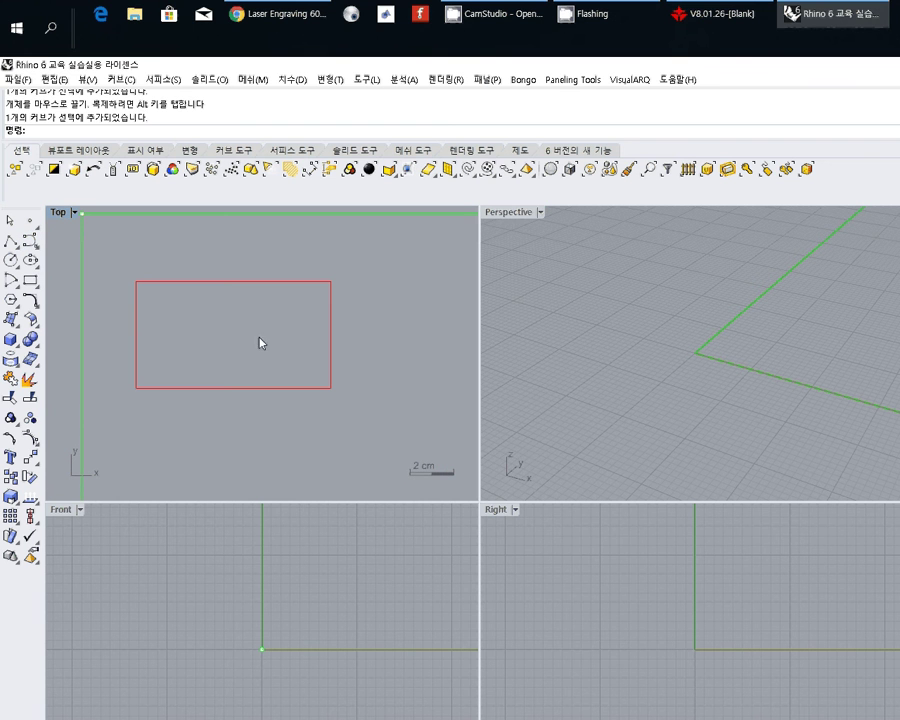
pyautogui.write('Text')
pyautogui.press('Return')
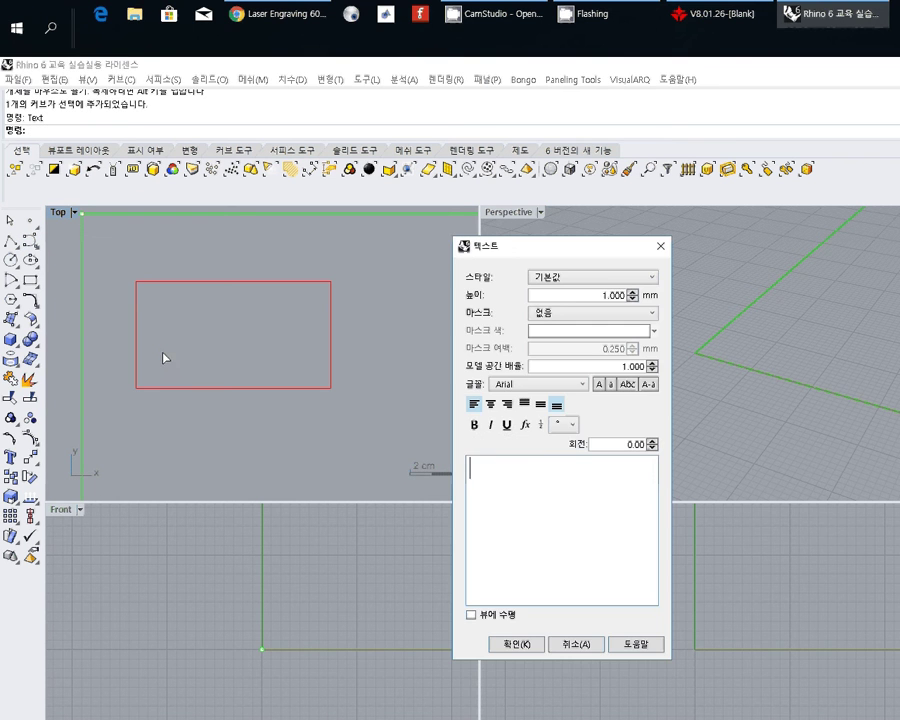
pyautogui.write('test')
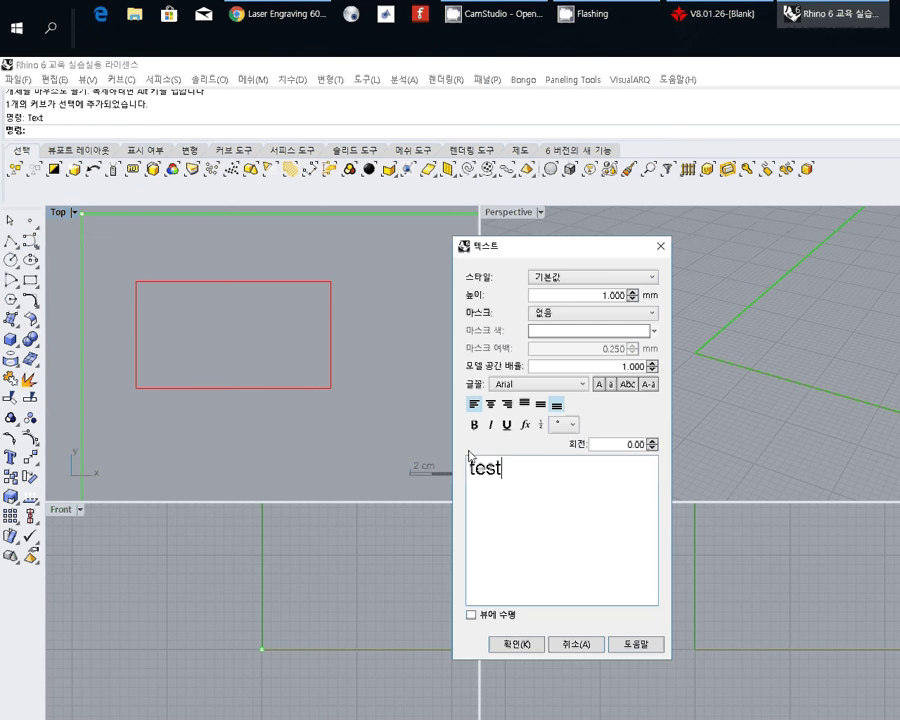
pyautogui.click(516, 643)
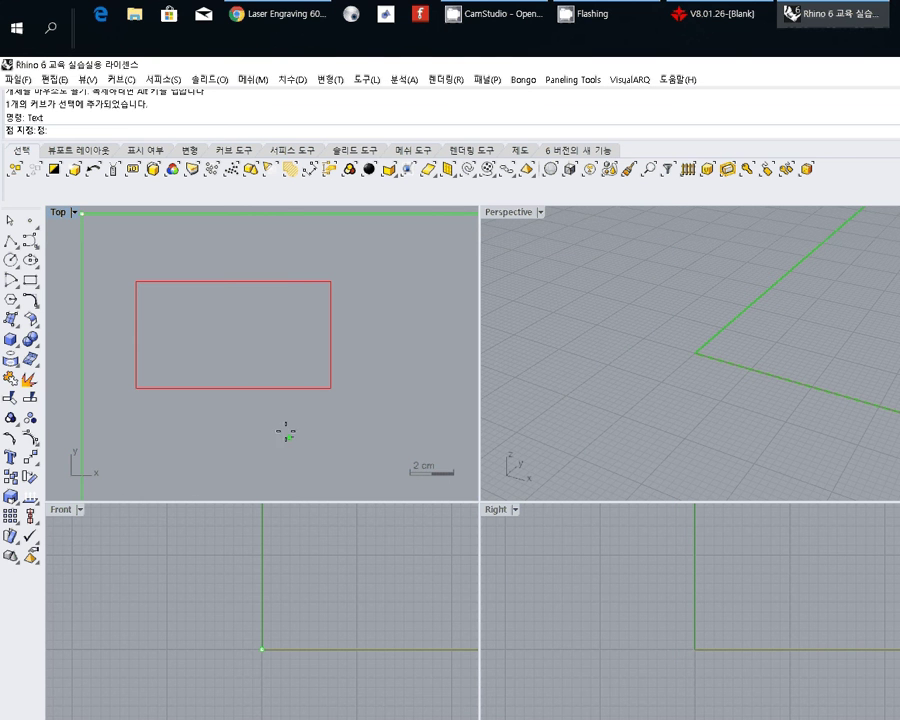
pyautogui.click(212, 339)
pyautogui.scroll(4, 203, 348)
pyautogui.scroll(-3, 208, 340)
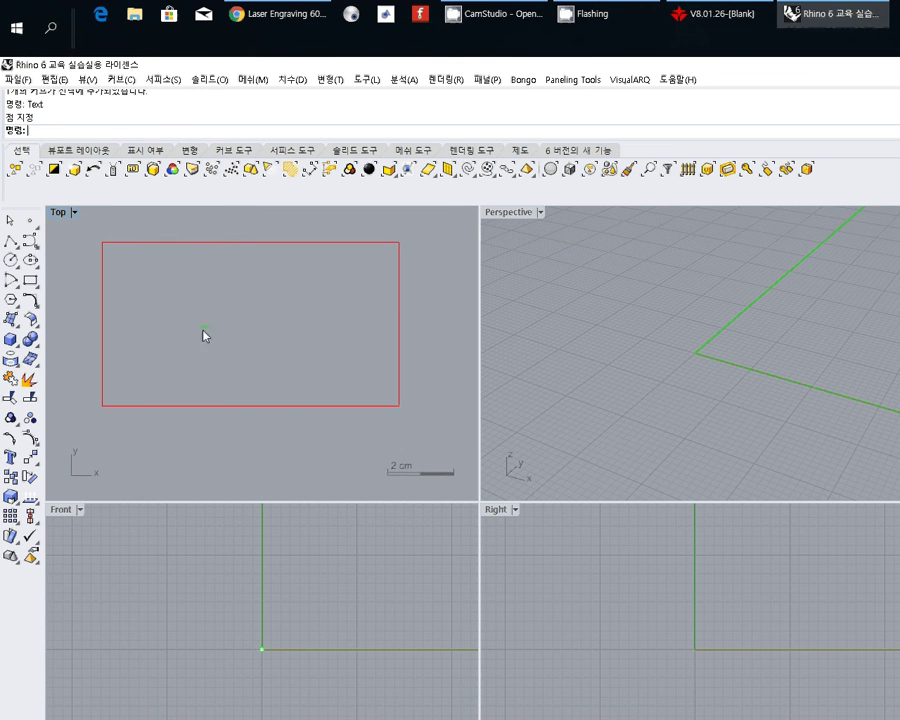
# Scale up the "test" text inside the red rectangle with Scale, using a base point and two reference points.
pyautogui.write('Scae')
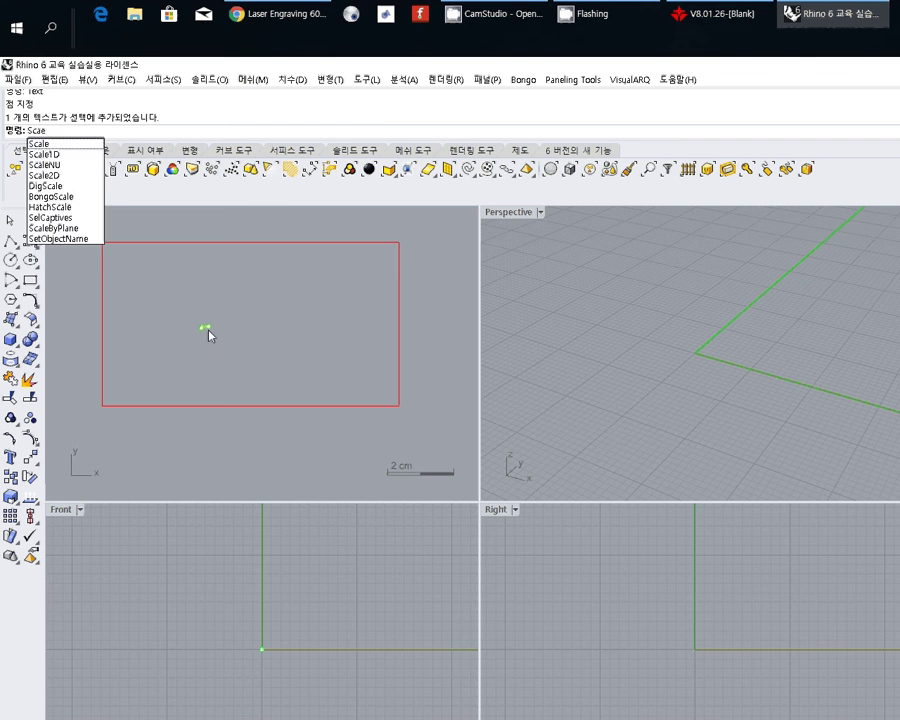
pyautogui.press('Return')
pyautogui.click(224, 340)
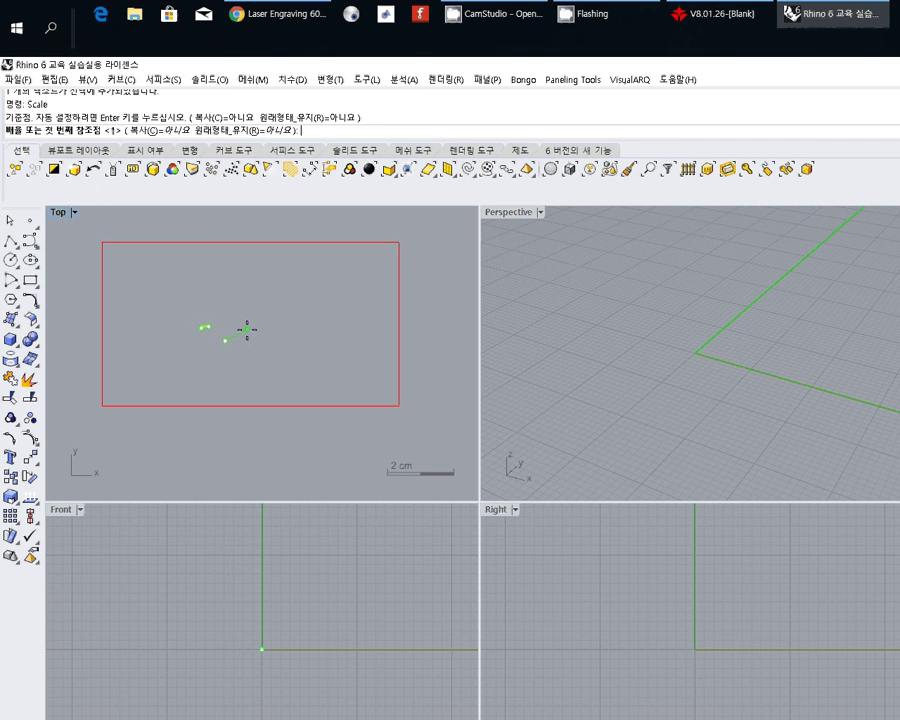
pyautogui.click(247, 328)
pyautogui.click(301, 287)
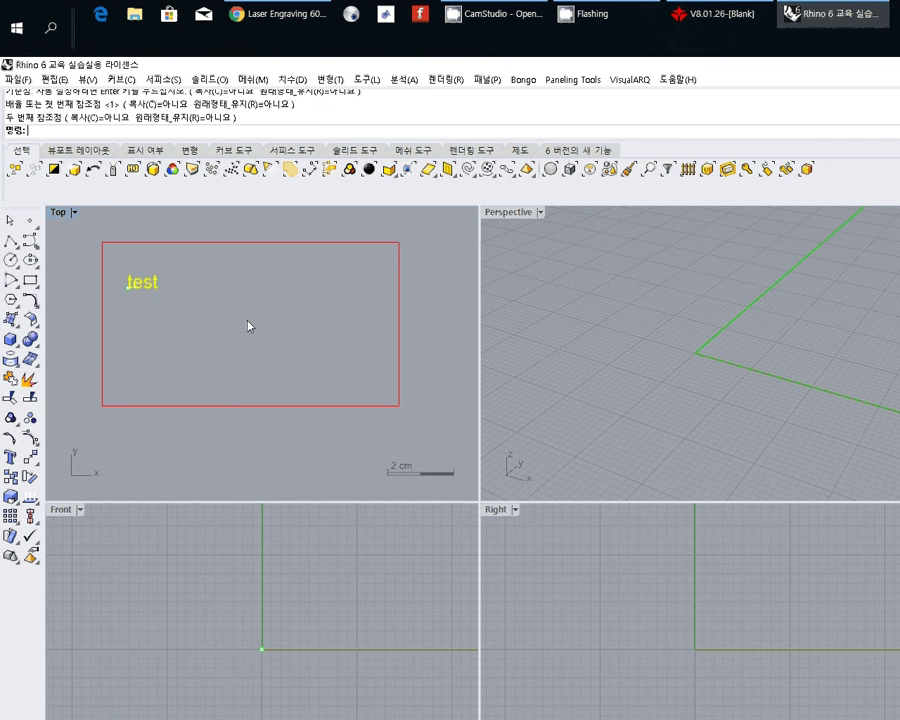
# Set a layer's colour to blue and assign the "test" text inside the red rectangle to that layer.
pyautogui.press('Escape')
pyautogui.click(155, 288)
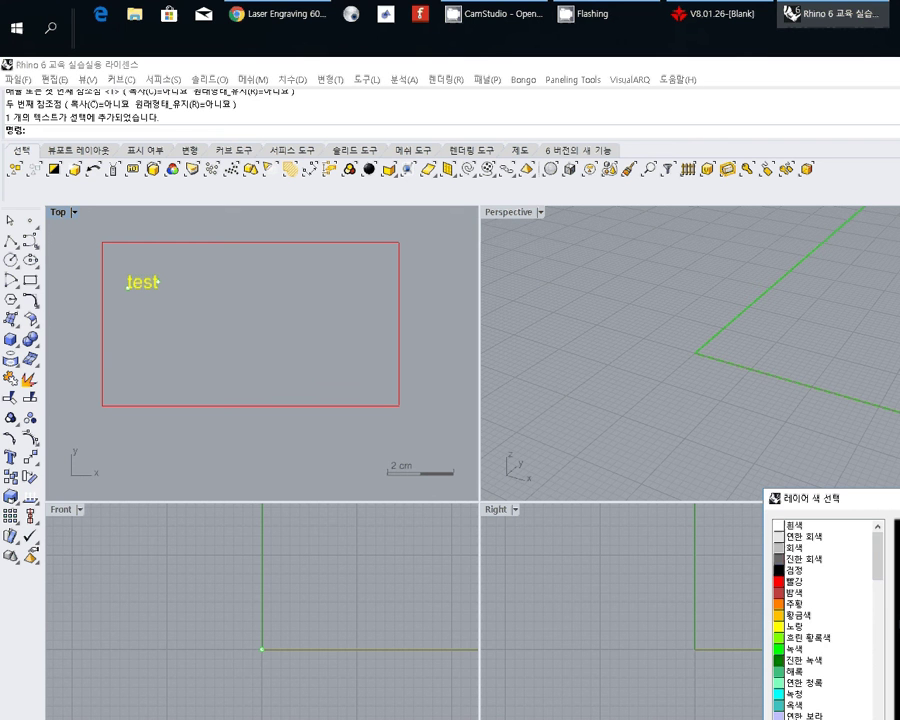
pyautogui.press('Escape')
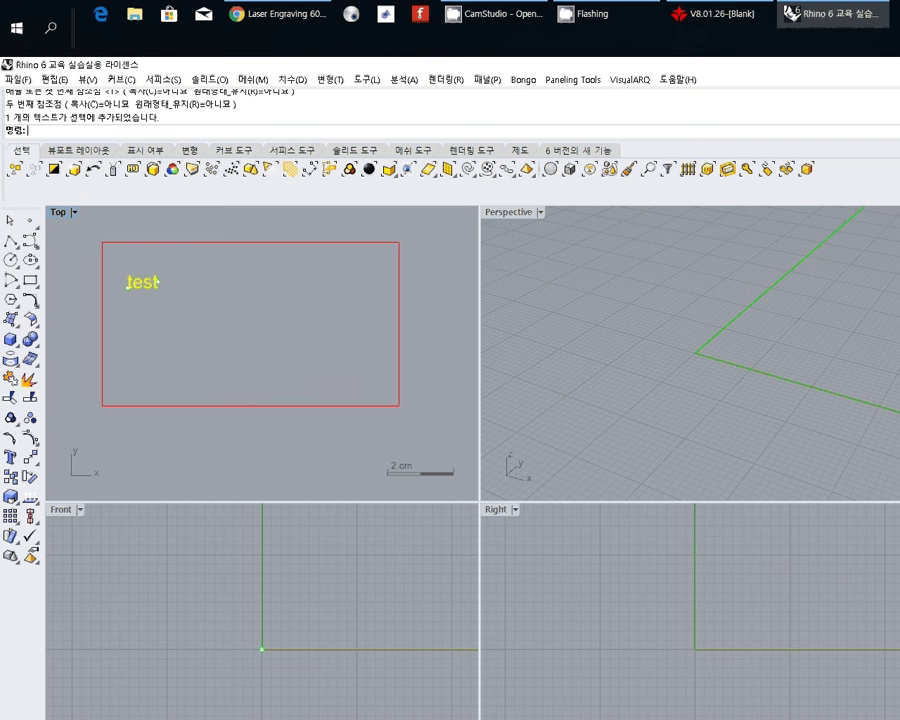
pyautogui.click(255, 270)
pyautogui.click(145, 283)
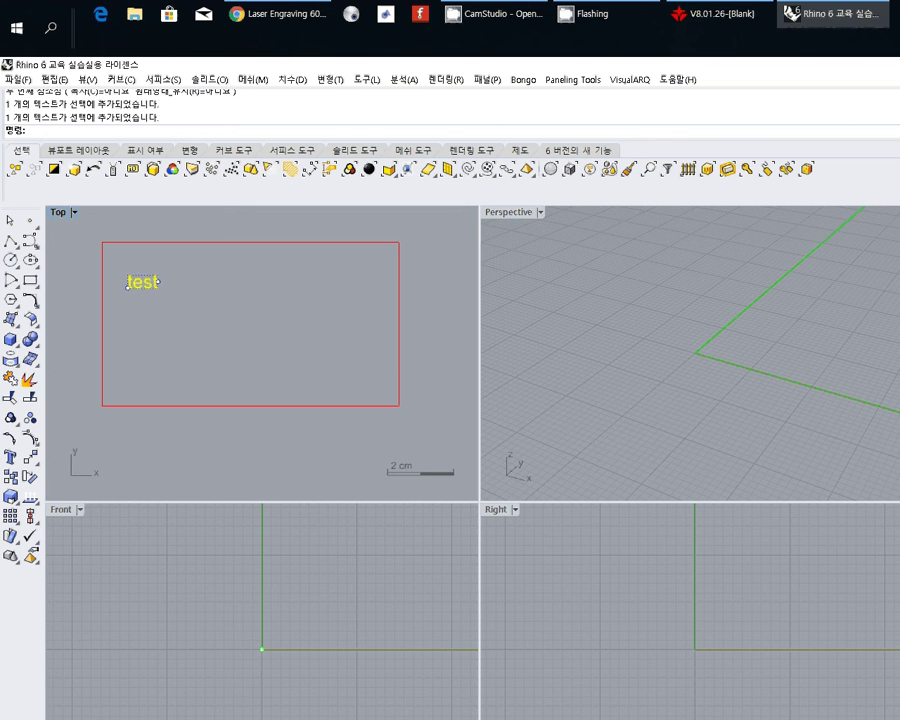
pyautogui.press('Escape')
# Examine the large green bed outline, the small red rectangle and the "test" text by selecting each in turn.
pyautogui.scroll(-5, 356, 340)
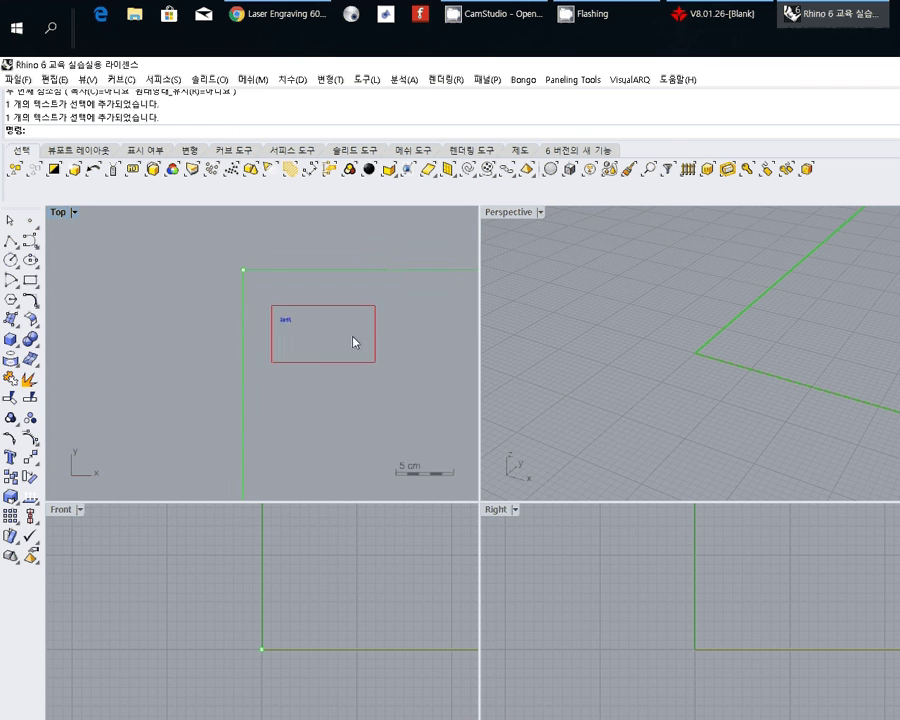
pyautogui.scroll(-5, 257, 312)
pyautogui.moveTo(260, 331); pyautogui.dragTo(153, 318, button='right')
pyautogui.click(145, 331)
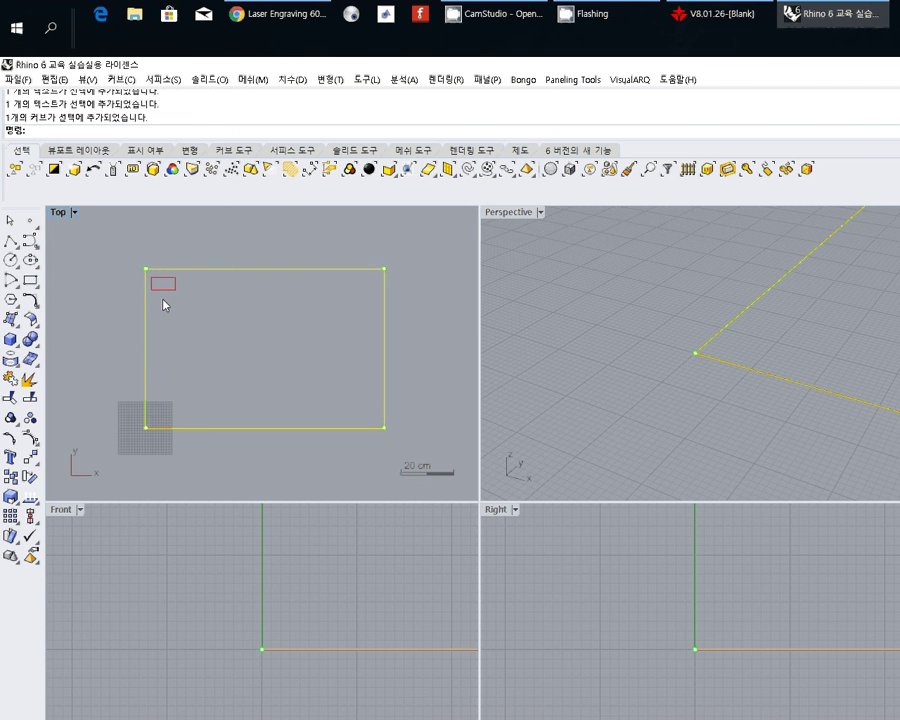
pyautogui.click(166, 290)
pyautogui.scroll(6, 162, 295)
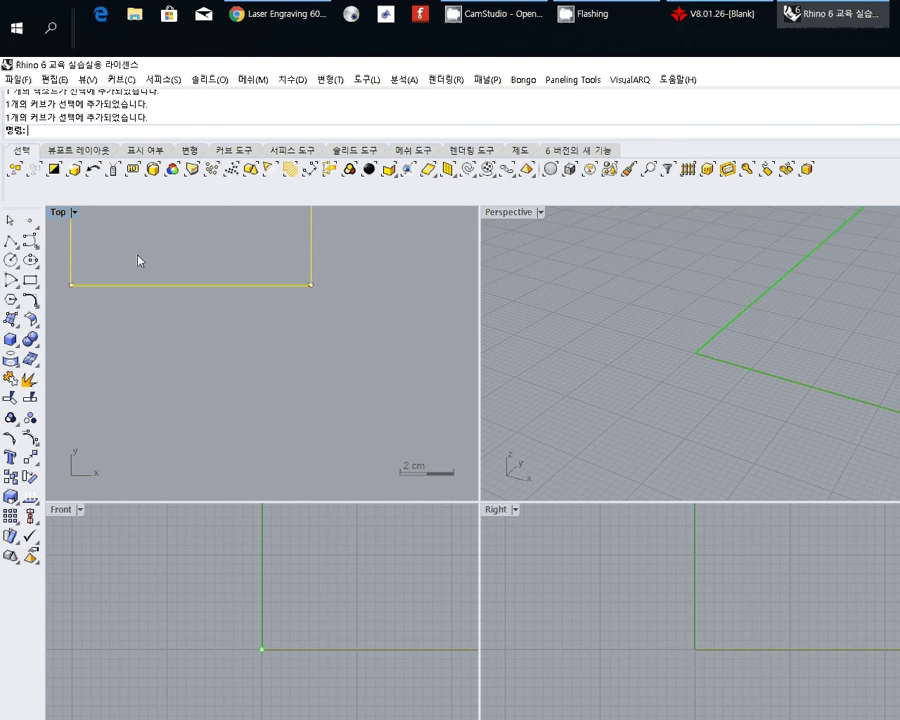
pyautogui.click(120, 230)
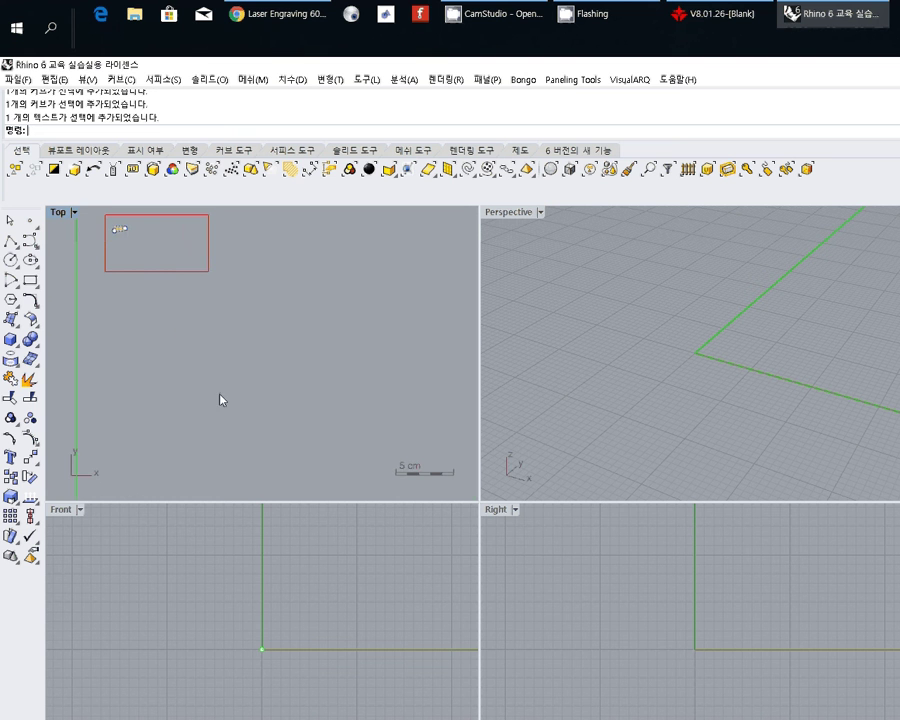
# Export all the drawing's objects to the desktop as an AutoCAD Drawing Exchange (*.dxf) file named "test".
pyautogui.scroll(-6, 221, 398)
pyautogui.moveTo(222, 399); pyautogui.dragTo(148, 308, button='right')
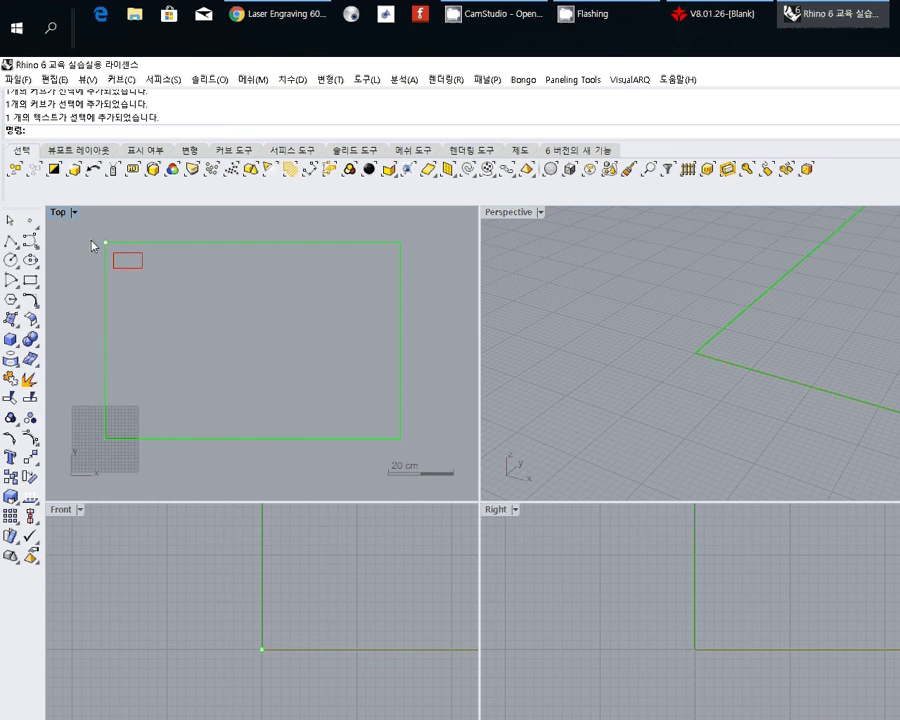
pyautogui.moveTo(80, 225); pyautogui.dragTo(430, 455)
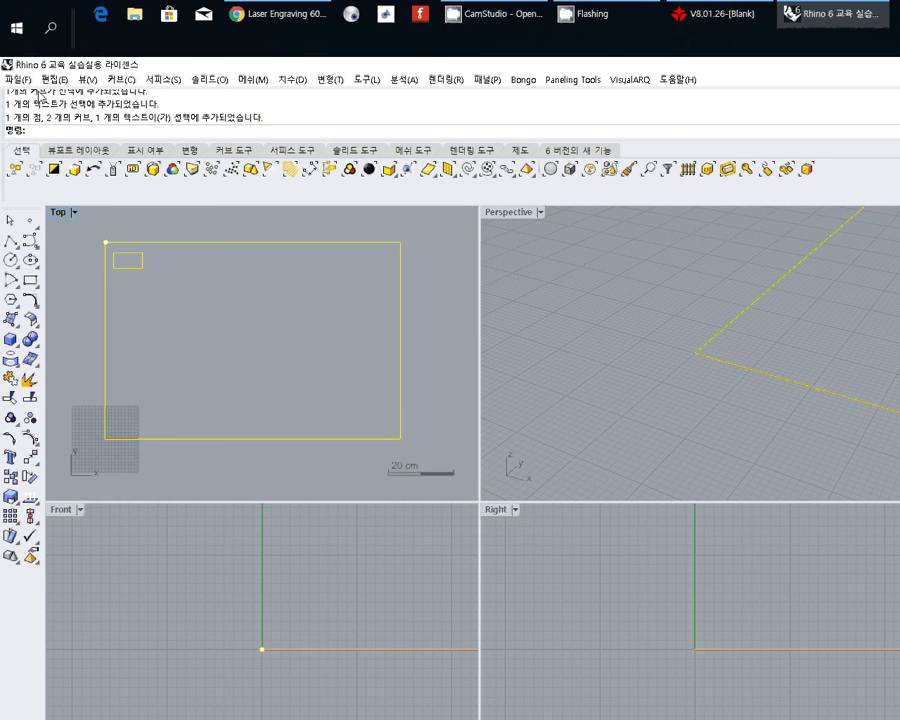
pyautogui.click(20, 79)
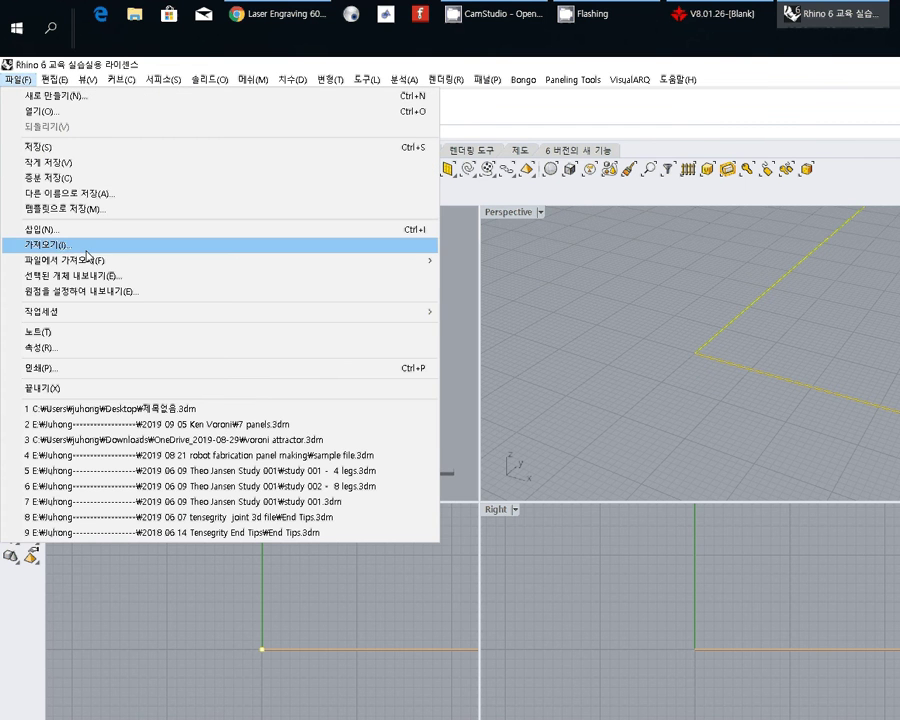
pyautogui.click(114, 276)
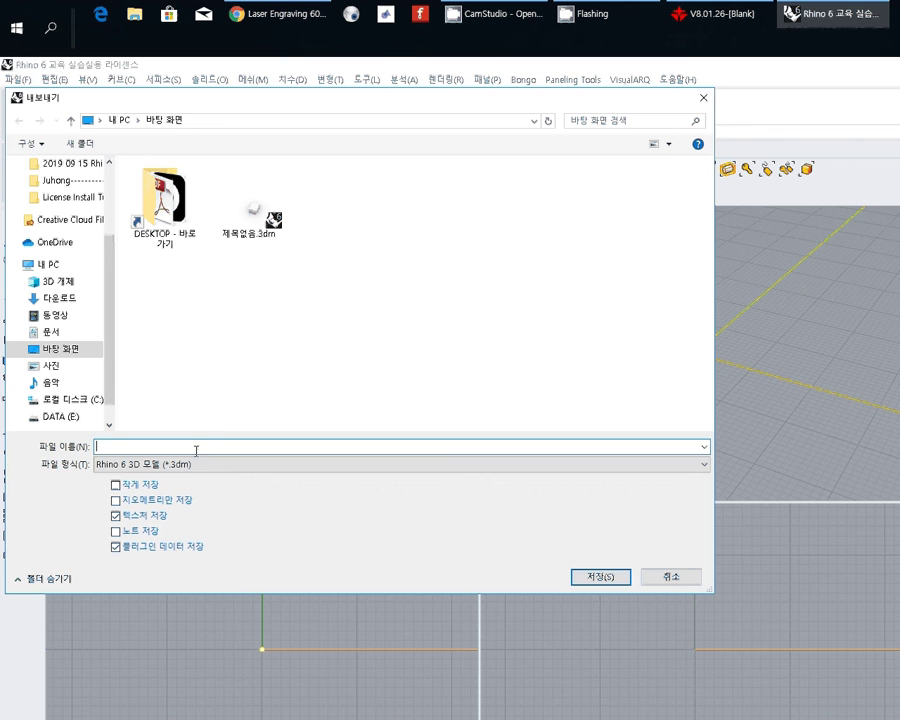
pyautogui.click(195, 464)
pyautogui.click(258, 605)
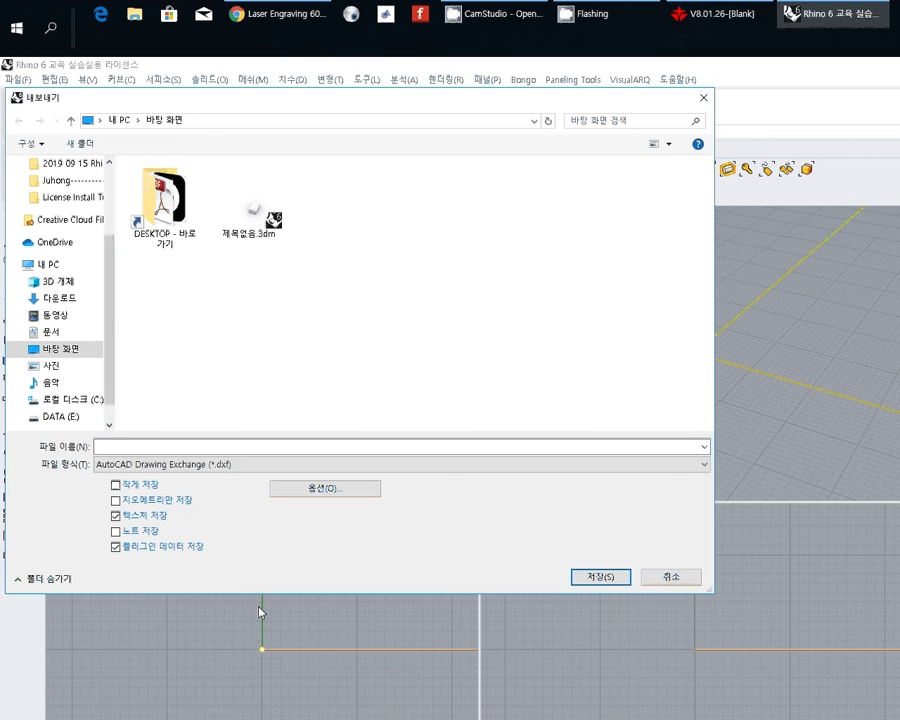
pyautogui.click(220, 449)
pyautogui.write('test')
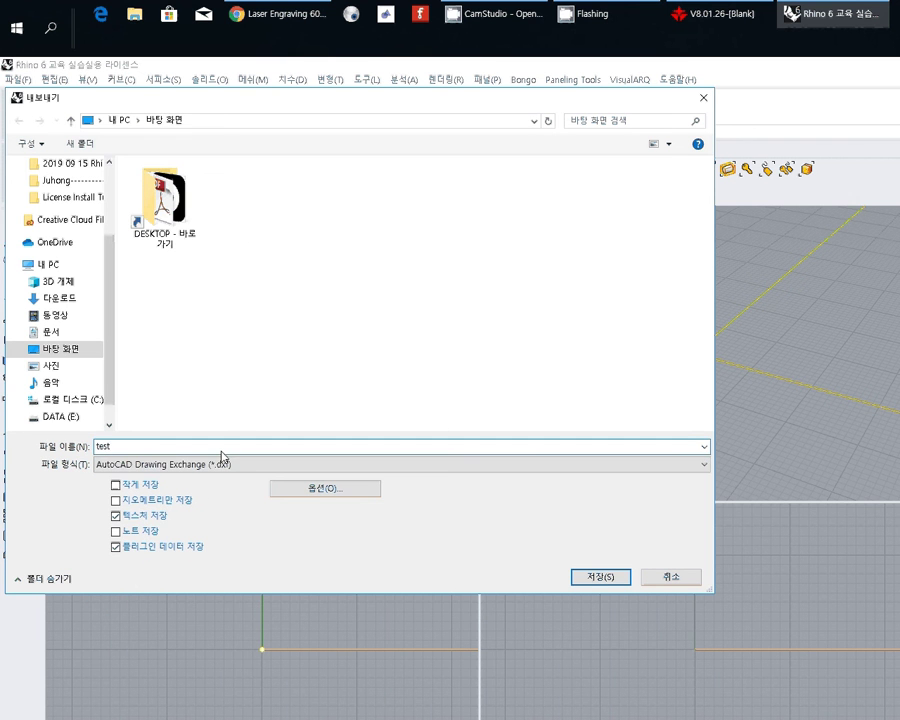
pyautogui.press('Return')
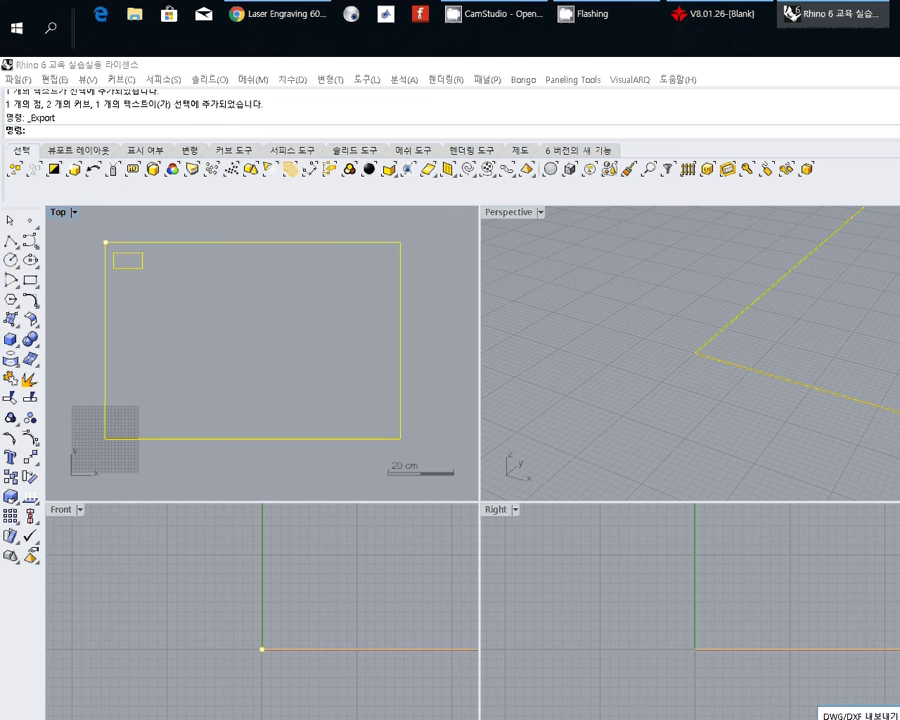
pyautogui.press('Return')
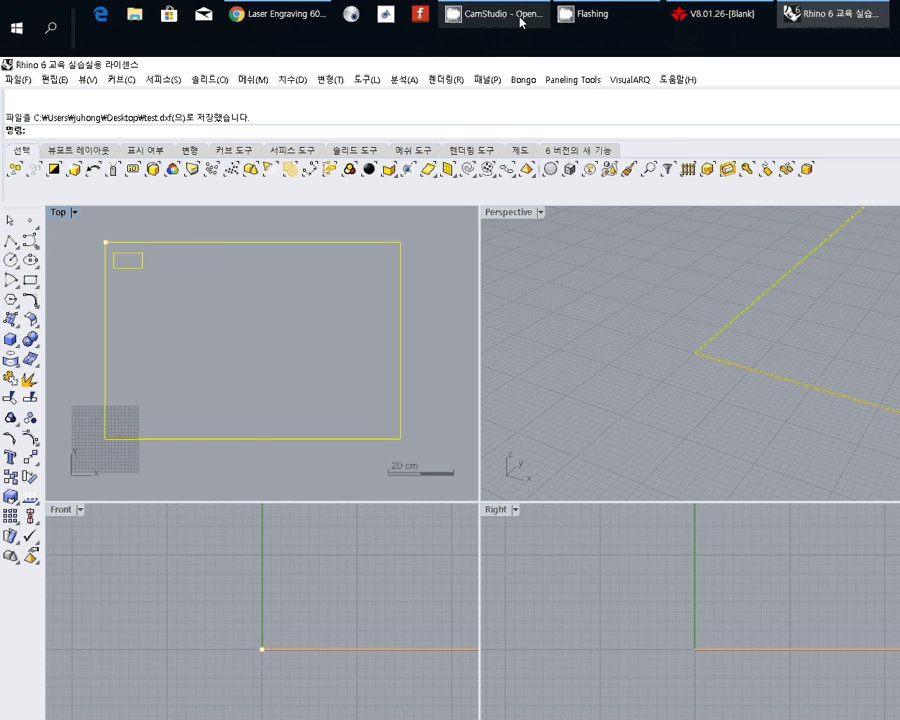
pyautogui.moveTo(520, 21)
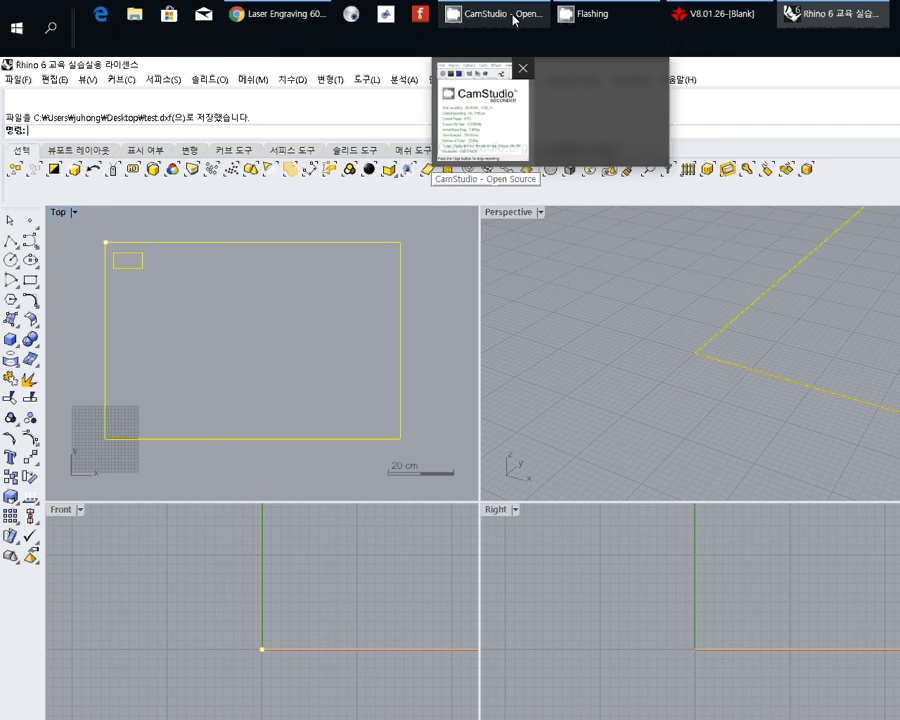
pyautogui.click(517, 17)
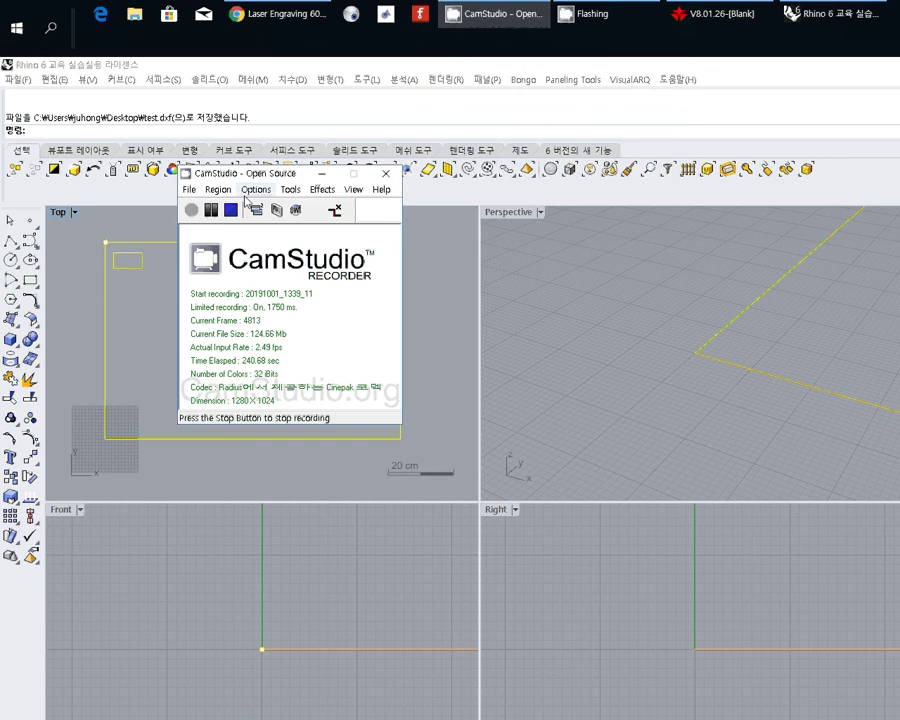